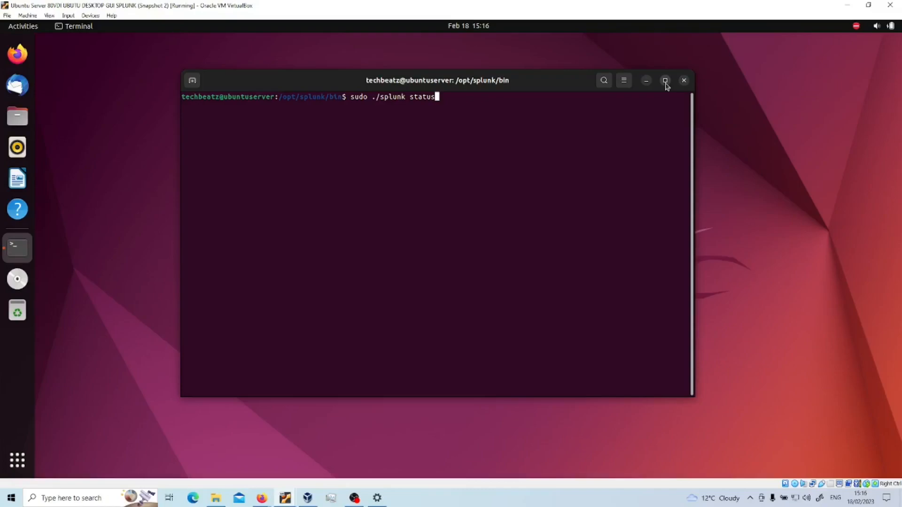
# Step: Run sudo ./splunk status and confirm splunkd (PID 1737) and its helpers are running
pyautogui.press('Return')
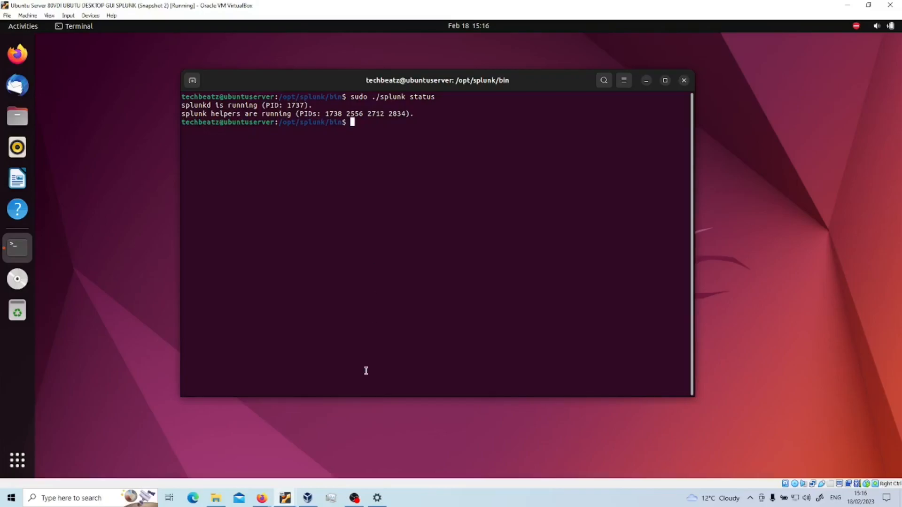
# Step: On the empty whiteboard, dismiss the welcome card and draw two rectangles for the machines
pyautogui.moveTo(262, 498)
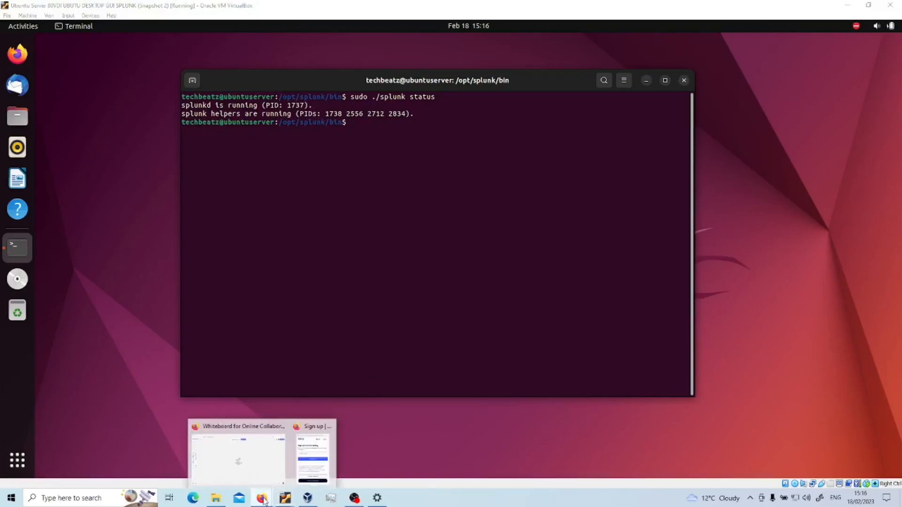
pyautogui.click(256, 458)
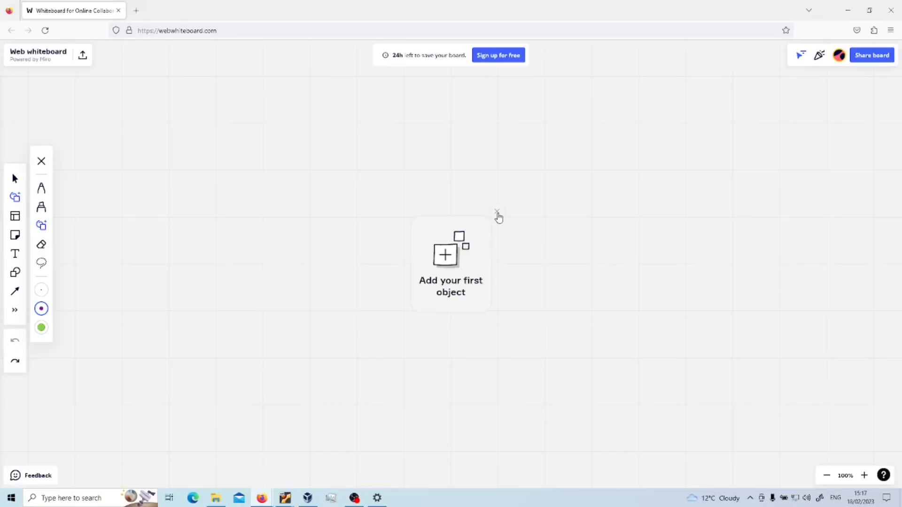
pyautogui.click(498, 213)
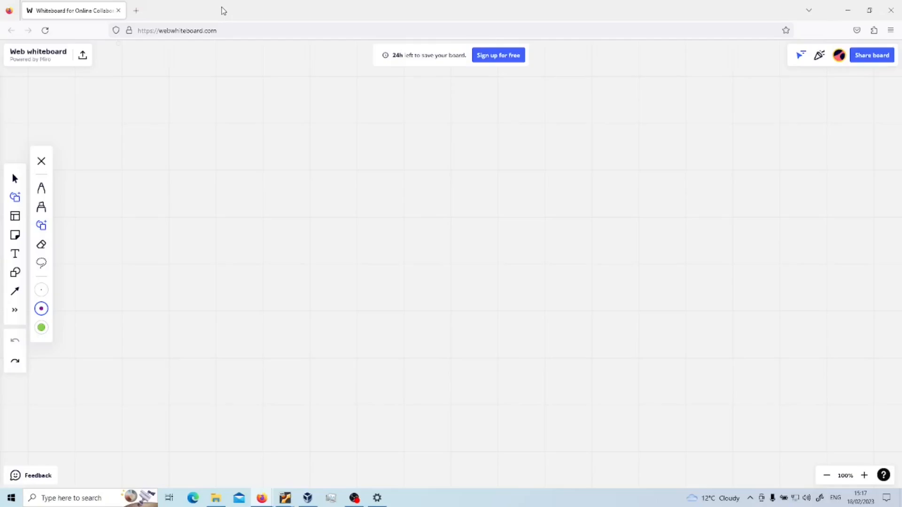
pyautogui.moveTo(140, 128)
pyautogui.mouseDown()
pyautogui.moveTo(148, 310)
pyautogui.moveTo(230, 328)
pyautogui.moveTo(271, 320)
pyautogui.moveTo(229, 120)
pyautogui.moveTo(139, 129)
pyautogui.moveTo(168, 360)
pyautogui.moveTo(310, 358)
pyautogui.moveTo(311, 132)
pyautogui.moveTo(172, 123)
pyautogui.mouseUp()
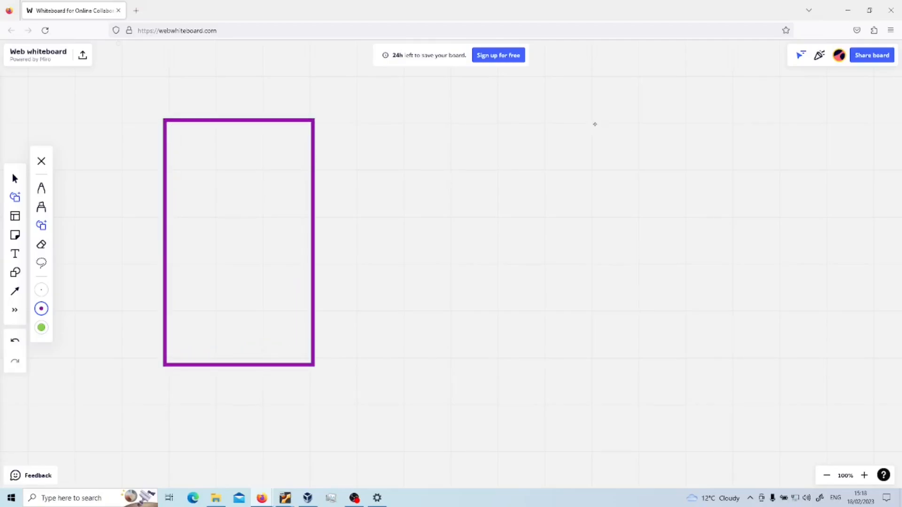
pyautogui.moveTo(634, 125)
pyautogui.mouseDown()
pyautogui.moveTo(765, 125)
pyautogui.moveTo(778, 321)
pyautogui.moveTo(757, 353)
pyautogui.moveTo(641, 355)
pyautogui.moveTo(635, 125)
pyautogui.mouseUp()
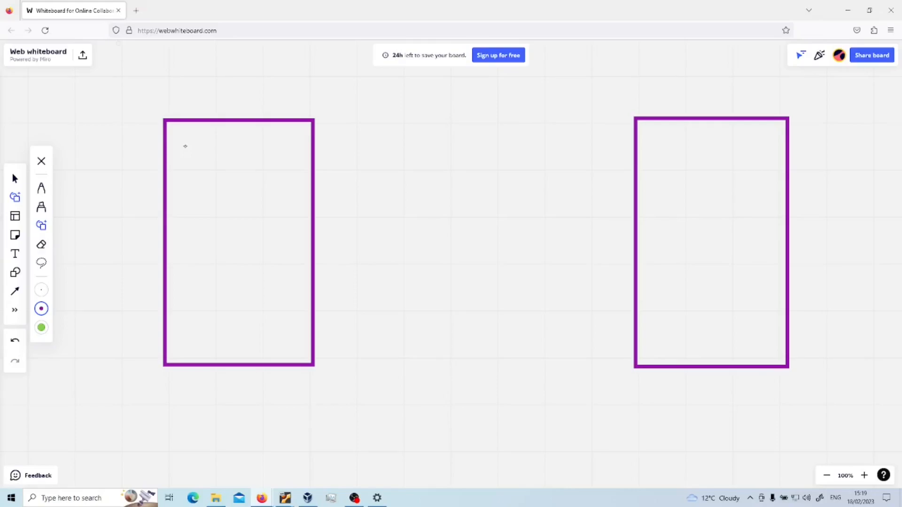
# Step: Handwrite WIN, AD and 172.16.0.1 in the left box
pyautogui.moveTo(182, 146); pyautogui.dragTo(210, 145)
pyautogui.moveTo(234, 145); pyautogui.dragTo(234, 170)
pyautogui.moveTo(233, 166); pyautogui.dragTo(257, 136)
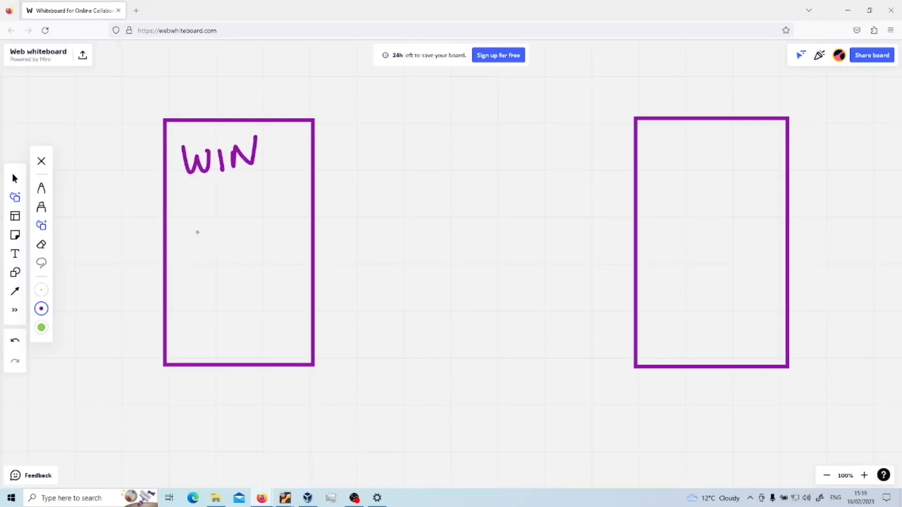
pyautogui.moveTo(182, 232); pyautogui.dragTo(202, 232)
pyautogui.moveTo(208, 201); pyautogui.dragTo(210, 233)
pyautogui.moveTo(176, 261)
pyautogui.mouseDown()
pyautogui.moveTo(200, 284)
pyautogui.moveTo(227, 280)
pyautogui.moveTo(237, 261)
pyautogui.moveTo(233, 281)
pyautogui.mouseUp()
pyautogui.click(229, 267)
pyautogui.moveTo(259, 249)
pyautogui.mouseDown()
pyautogui.moveTo(249, 269)
pyautogui.moveTo(281, 251)
pyautogui.moveTo(307, 271)
pyautogui.mouseUp()
pyautogui.click(266, 259)
pyautogui.click(292, 263)
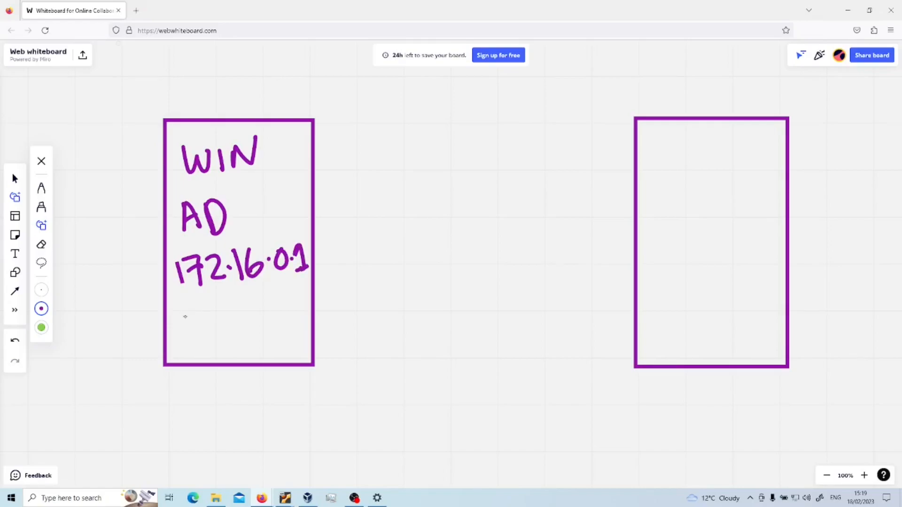
# Step: Write UNI fwD below the IP address and circle it
pyautogui.moveTo(176, 316); pyautogui.dragTo(193, 314)
pyautogui.moveTo(201, 332)
pyautogui.mouseDown()
pyautogui.moveTo(217, 307)
pyautogui.moveTo(229, 328)
pyautogui.mouseUp()
pyautogui.moveTo(258, 298); pyautogui.dragTo(246, 327)
pyautogui.moveTo(247, 312); pyautogui.dragTo(282, 310)
pyautogui.moveTo(285, 300); pyautogui.dragTo(286, 320)
pyautogui.moveTo(172, 313)
pyautogui.mouseDown()
pyautogui.moveTo(264, 279)
pyautogui.moveTo(310, 298)
pyautogui.moveTo(230, 349)
pyautogui.moveTo(171, 313)
pyautogui.mouseUp()
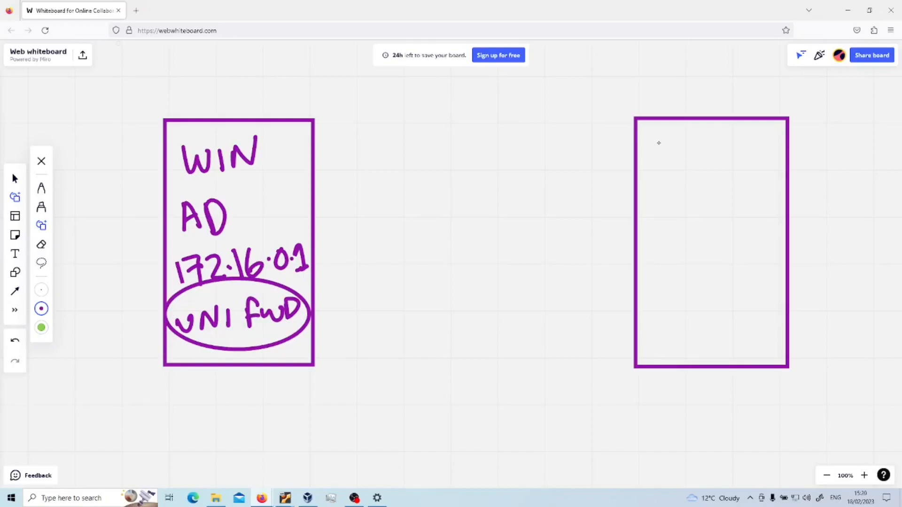
# Step: Write UBUNTU SPLUNK in the right box
pyautogui.moveTo(654, 142)
pyautogui.mouseDown()
pyautogui.moveTo(665, 144)
pyautogui.moveTo(677, 166)
pyautogui.mouseUp()
pyautogui.moveTo(676, 148); pyautogui.dragTo(657, 210)
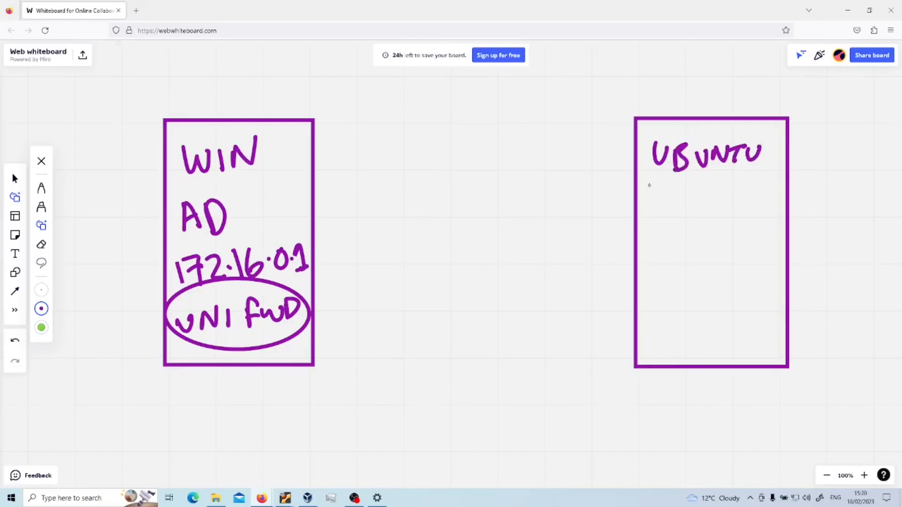
pyautogui.moveTo(683, 196); pyautogui.dragTo(684, 214)
pyautogui.moveTo(683, 190); pyautogui.dragTo(686, 201)
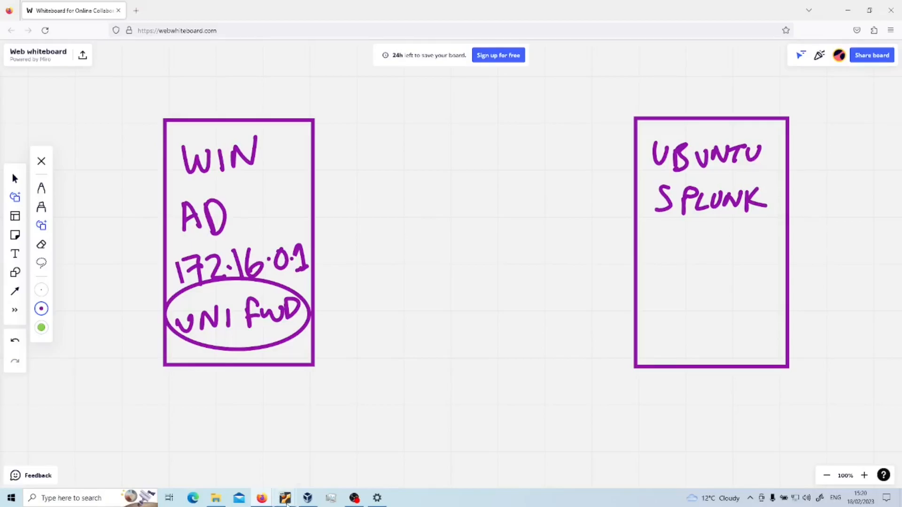
# Step: Check the Ubuntu VM's IP with hostname -I, which returns 172.16.0.102
pyautogui.moveTo(286, 500)
pyautogui.click(235, 458)
pyautogui.write('hostname -I')
pyautogui.press('Return')
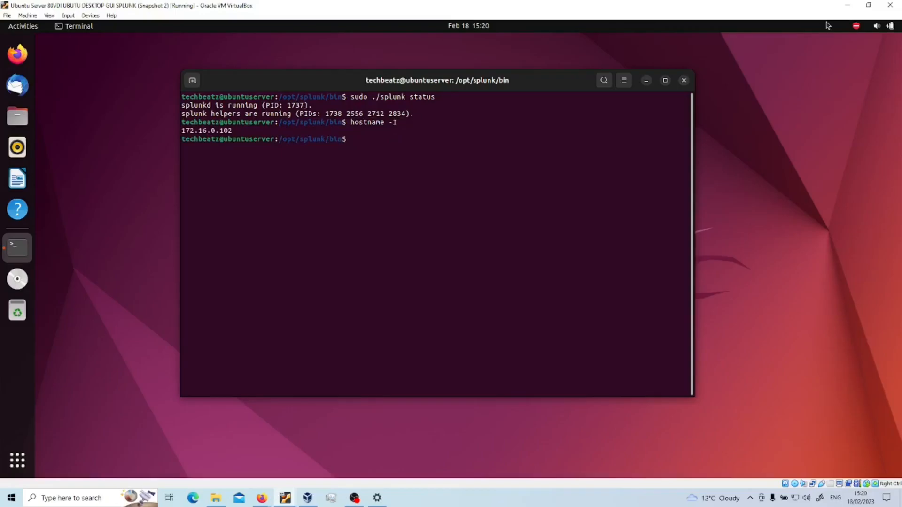
pyautogui.click(848, 7)
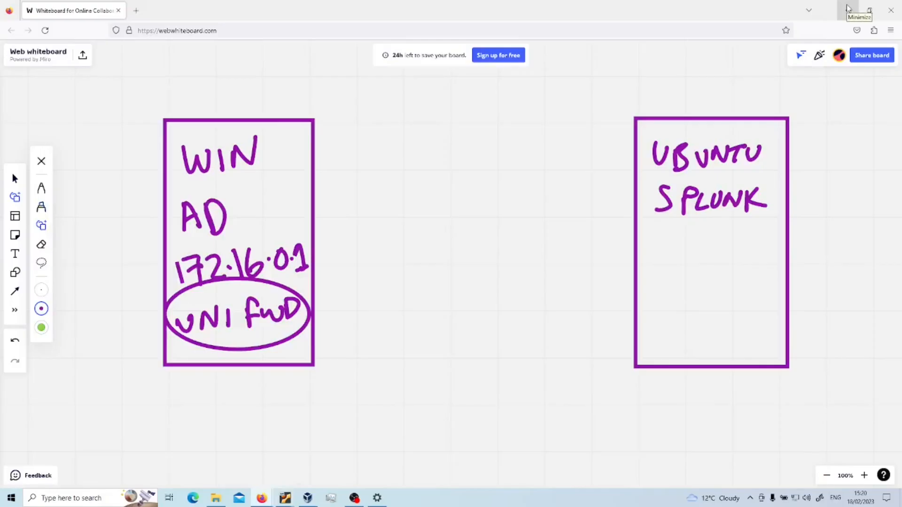
# Step: Write 172.16.0.102 in the Ubuntu box, redoing the badly drawn digits
pyautogui.moveTo(649, 239)
pyautogui.mouseDown()
pyautogui.moveTo(650, 259)
pyautogui.moveTo(661, 260)
pyautogui.mouseUp()
pyautogui.moveTo(656, 251)
pyautogui.mouseDown()
pyautogui.moveTo(686, 254)
pyautogui.moveTo(652, 254)
pyautogui.moveTo(661, 262)
pyautogui.moveTo(694, 258)
pyautogui.moveTo(736, 231)
pyautogui.moveTo(752, 258)
pyautogui.moveTo(763, 237)
pyautogui.moveTo(785, 259)
pyautogui.mouseUp()
pyautogui.hotkey('ctrl', 'z')
pyautogui.click(688, 253)
pyautogui.click(724, 255)
pyautogui.click(746, 246)
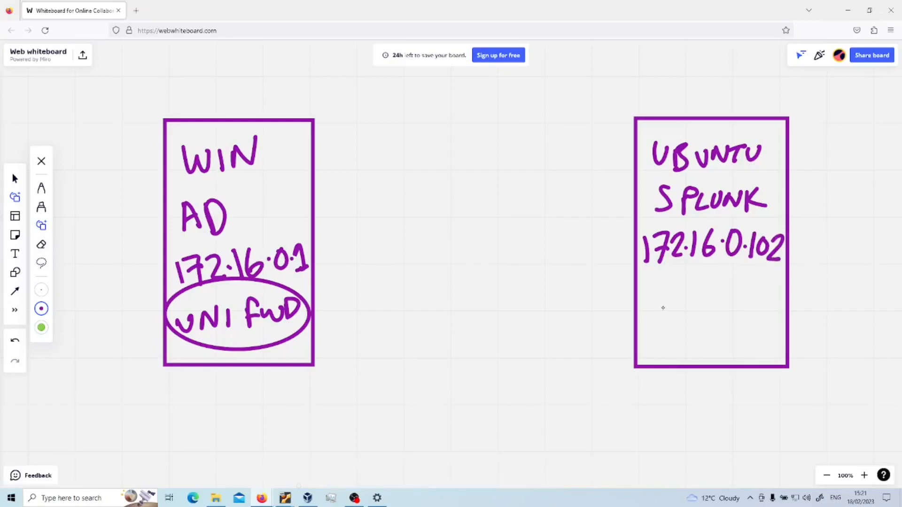
# Step: Write SPLUNK INSTALL ENT. under the IP address
pyautogui.moveTo(669, 297)
pyautogui.mouseDown()
pyautogui.moveTo(652, 321)
pyautogui.moveTo(679, 320)
pyautogui.mouseUp()
pyautogui.moveTo(679, 297)
pyautogui.mouseDown()
pyautogui.moveTo(680, 310)
pyautogui.moveTo(710, 320)
pyautogui.mouseUp()
pyautogui.moveTo(713, 300)
pyautogui.mouseDown()
pyautogui.moveTo(751, 298)
pyautogui.moveTo(767, 317)
pyautogui.mouseUp()
pyautogui.moveTo(660, 330); pyautogui.dragTo(661, 345)
pyautogui.moveTo(670, 343); pyautogui.dragTo(690, 326)
pyautogui.moveTo(705, 328)
pyautogui.mouseDown()
pyautogui.moveTo(694, 342)
pyautogui.moveTo(726, 325)
pyautogui.mouseUp()
pyautogui.moveTo(717, 327)
pyautogui.mouseDown()
pyautogui.moveTo(716, 343)
pyautogui.moveTo(742, 342)
pyautogui.mouseUp()
pyautogui.moveTo(740, 327); pyautogui.dragTo(747, 343)
pyautogui.moveTo(749, 326); pyautogui.dragTo(757, 343)
pyautogui.moveTo(655, 350)
pyautogui.mouseDown()
pyautogui.moveTo(668, 359)
pyautogui.moveTo(668, 348)
pyautogui.mouseUp()
pyautogui.moveTo(656, 355); pyautogui.dragTo(703, 346)
pyautogui.moveTo(694, 346); pyautogui.dragTo(696, 363)
pyautogui.click(708, 359)
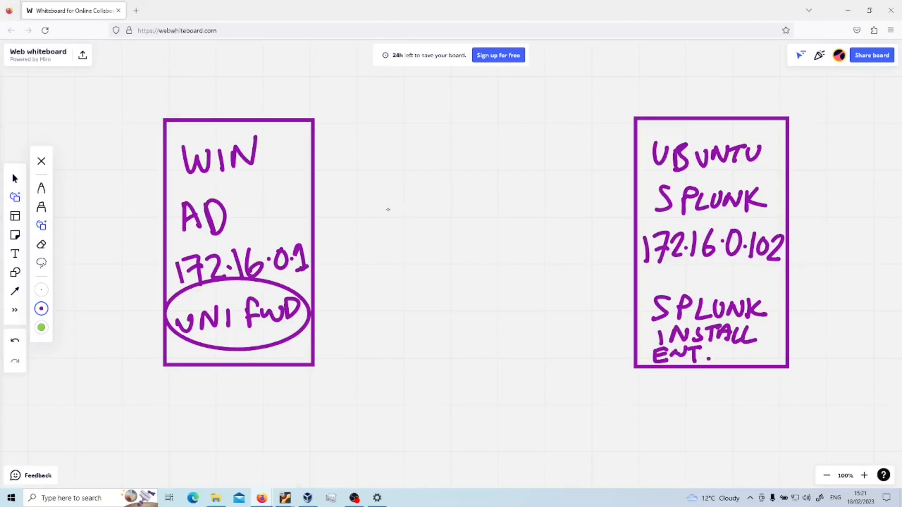
# Step: Draw a middle VIRTUAL BOX box labelled NIC INT, with arrows from the Ubuntu and WIN boxes
pyautogui.moveTo(392, 202)
pyautogui.mouseDown()
pyautogui.moveTo(507, 281)
pyautogui.moveTo(564, 278)
pyautogui.moveTo(570, 201)
pyautogui.moveTo(392, 201)
pyautogui.mouseUp()
pyautogui.moveTo(407, 168); pyautogui.dragTo(585, 186)
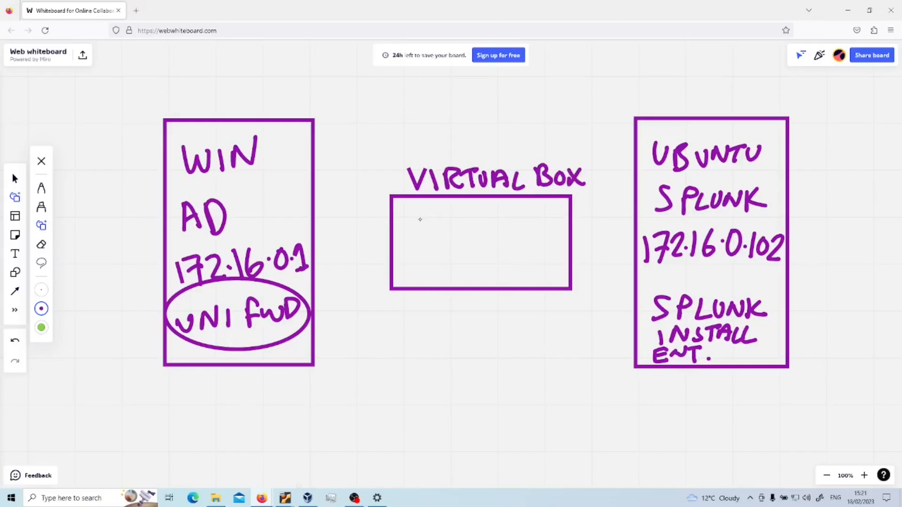
pyautogui.moveTo(425, 233)
pyautogui.mouseDown()
pyautogui.moveTo(442, 228)
pyautogui.moveTo(450, 210)
pyautogui.mouseUp()
pyautogui.moveTo(463, 212); pyautogui.dragTo(464, 231)
pyautogui.moveTo(495, 213); pyautogui.dragTo(494, 231)
pyautogui.moveTo(421, 253)
pyautogui.mouseDown()
pyautogui.moveTo(421, 276)
pyautogui.moveTo(457, 259)
pyautogui.moveTo(460, 246)
pyautogui.mouseUp()
pyautogui.moveTo(459, 249)
pyautogui.mouseDown()
pyautogui.moveTo(488, 245)
pyautogui.moveTo(479, 272)
pyautogui.mouseUp()
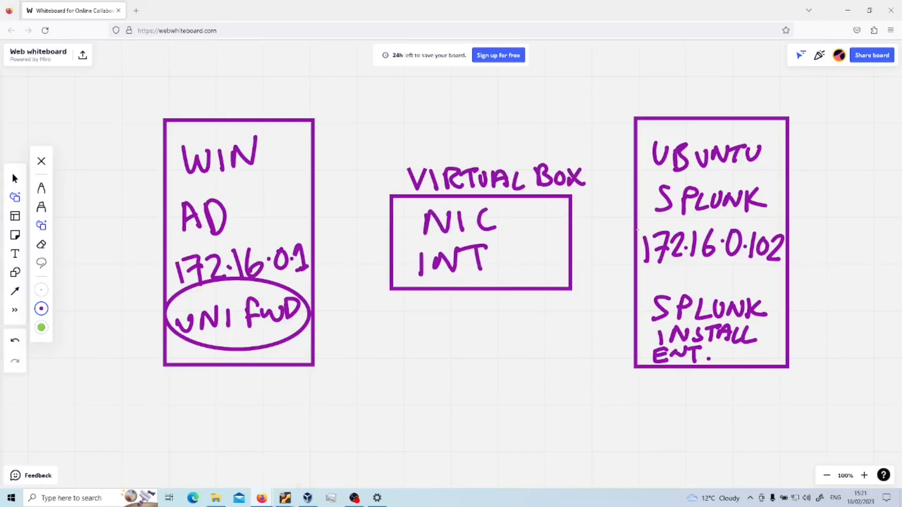
pyautogui.moveTo(635, 230); pyautogui.dragTo(574, 230)
pyautogui.moveTo(315, 252); pyautogui.dragTo(389, 244)
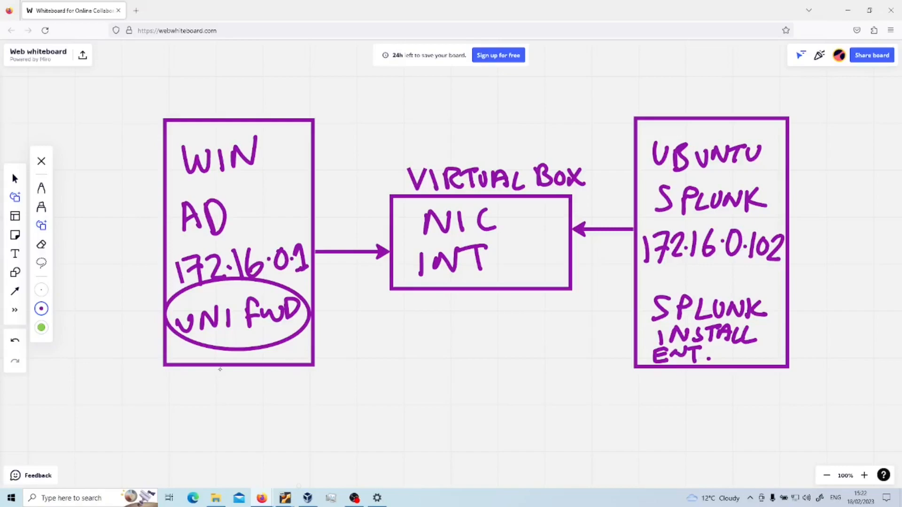
# Step: Write INTERNET below the NIC INT box, frame it, and draw an arrow from the WIN box
pyautogui.click(218, 368)
pyautogui.moveTo(385, 337); pyautogui.dragTo(388, 367)
pyautogui.moveTo(398, 359)
pyautogui.mouseDown()
pyautogui.moveTo(430, 336)
pyautogui.moveTo(450, 337)
pyautogui.mouseUp()
pyautogui.moveTo(437, 339); pyautogui.dragTo(451, 364)
pyautogui.moveTo(470, 362); pyautogui.dragTo(536, 338)
pyautogui.moveTo(379, 324); pyautogui.dragTo(551, 323)
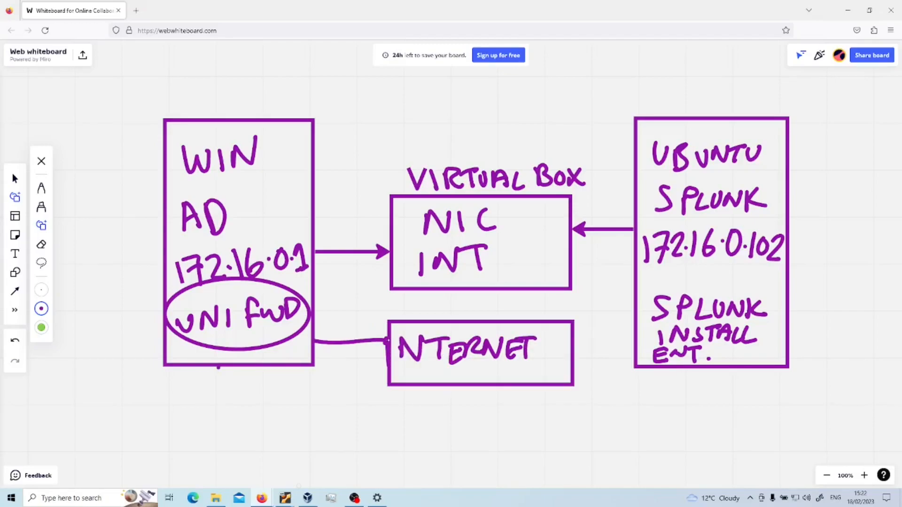
pyautogui.moveTo(375, 334); pyautogui.dragTo(376, 348)
pyautogui.hotkey('ctrl', 'z')
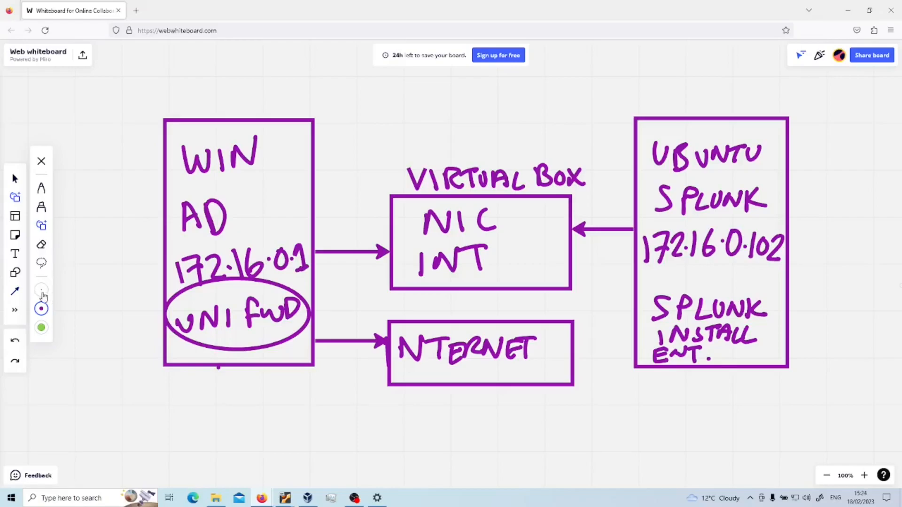
# Step: Switch the pen to teal, draw a WID box beside WIN, and arrows from WIN through NIC INT to Ubuntu
pyautogui.click(41, 327)
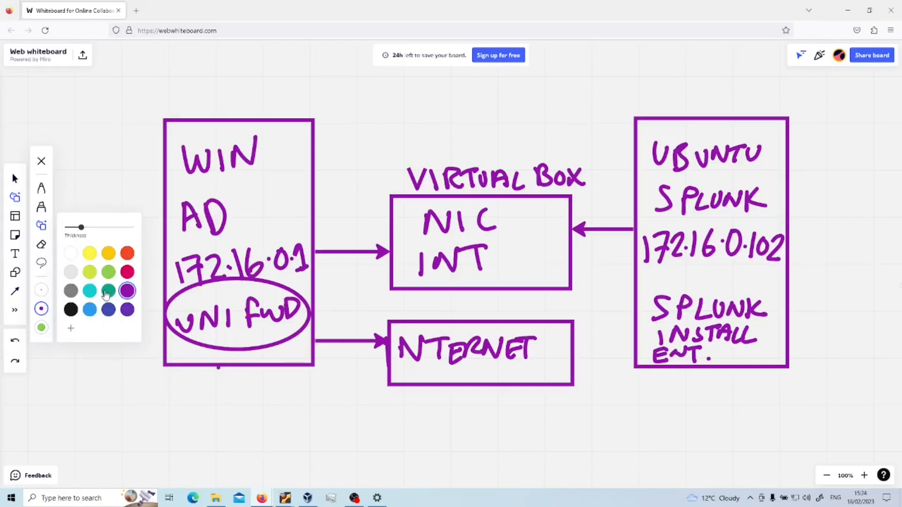
pyautogui.click(107, 291)
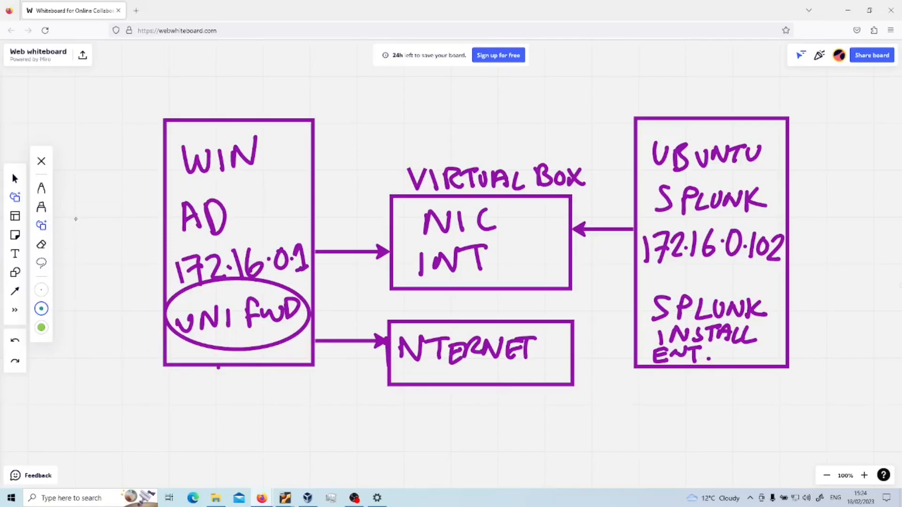
pyautogui.moveTo(74, 223)
pyautogui.mouseDown()
pyautogui.moveTo(119, 279)
pyautogui.moveTo(121, 225)
pyautogui.moveTo(74, 223)
pyautogui.moveTo(100, 231)
pyautogui.moveTo(111, 245)
pyautogui.moveTo(128, 231)
pyautogui.moveTo(141, 242)
pyautogui.moveTo(166, 241)
pyautogui.moveTo(150, 247)
pyautogui.mouseUp()
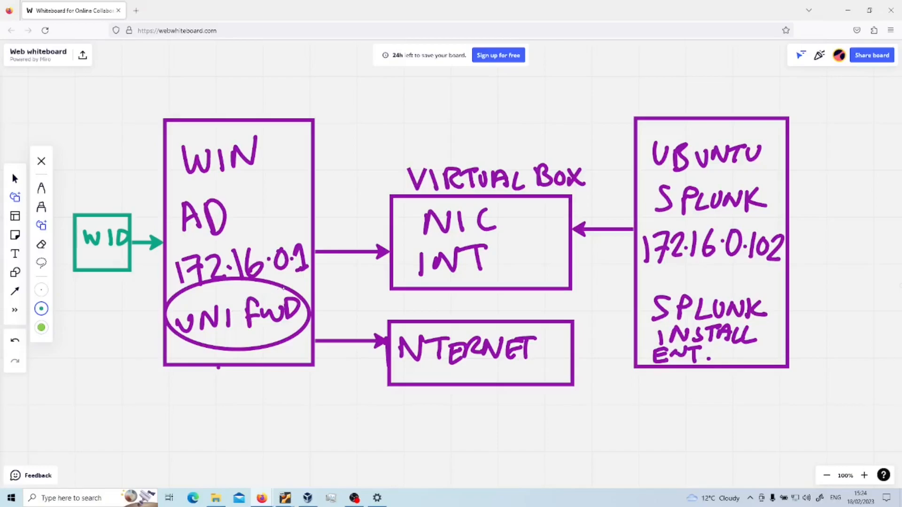
pyautogui.moveTo(284, 288); pyautogui.dragTo(392, 277)
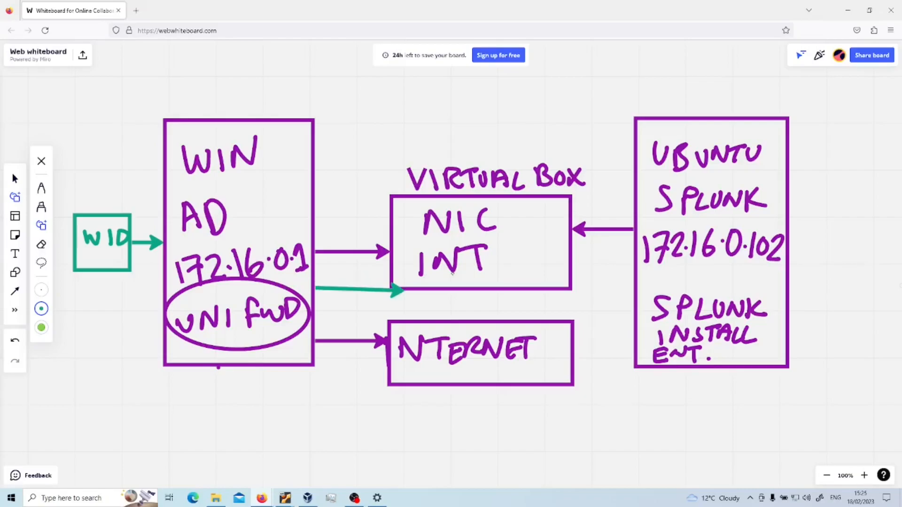
pyautogui.moveTo(570, 278)
pyautogui.mouseDown()
pyautogui.moveTo(709, 286)
pyautogui.moveTo(744, 297)
pyautogui.moveTo(753, 352)
pyautogui.moveTo(704, 359)
pyautogui.moveTo(655, 324)
pyautogui.moveTo(659, 289)
pyautogui.mouseUp()
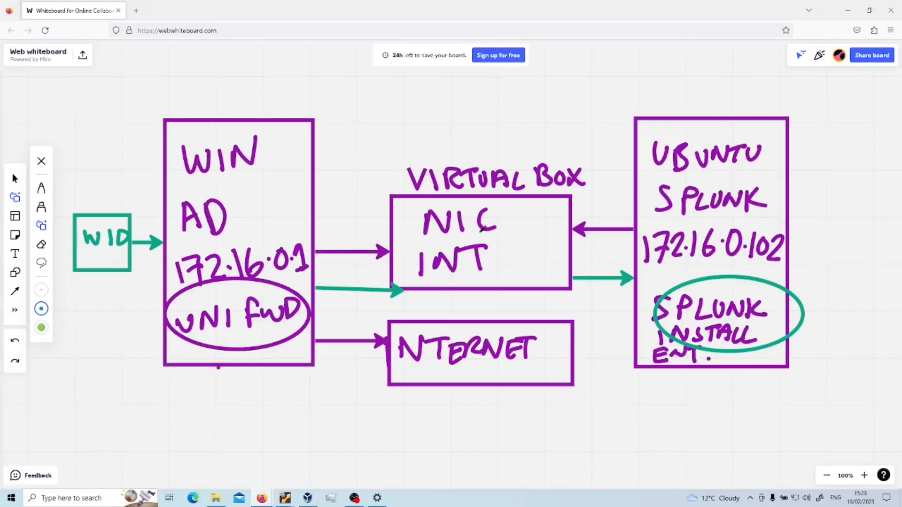
# Step: Bring up the Ubuntu Splunk VM and unlock it with the account password
pyautogui.click(849, 14)
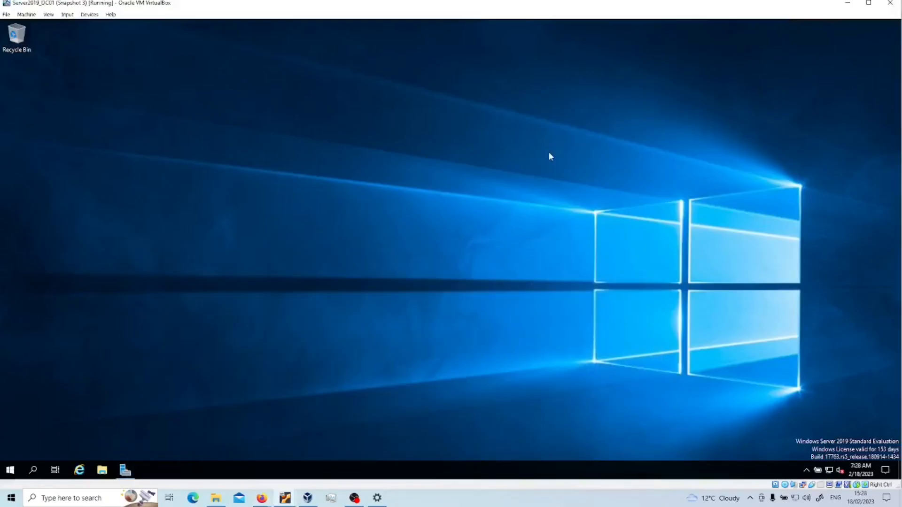
pyautogui.click(847, 3)
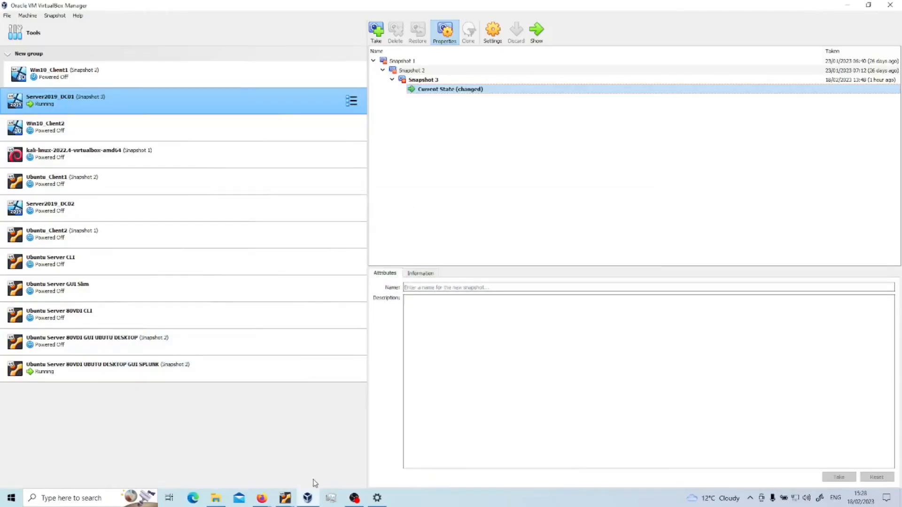
pyautogui.moveTo(284, 499)
pyautogui.click(254, 463)
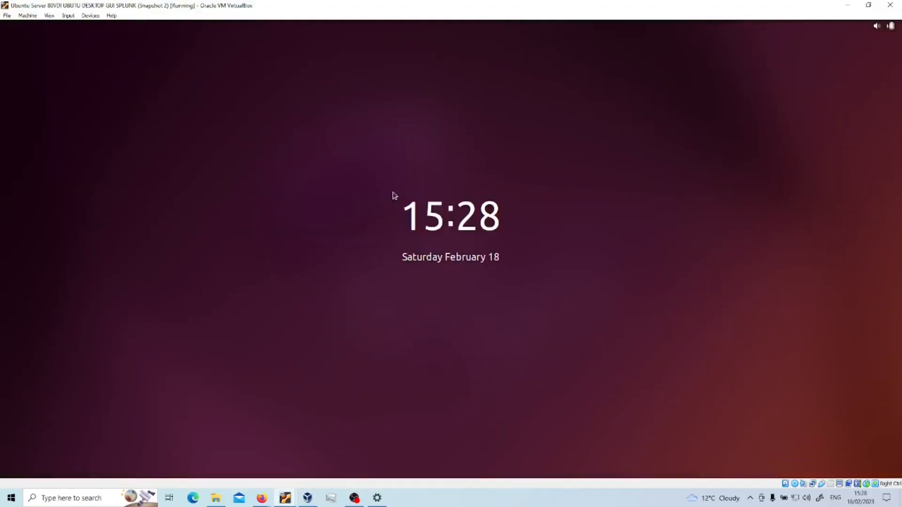
pyautogui.click(449, 232)
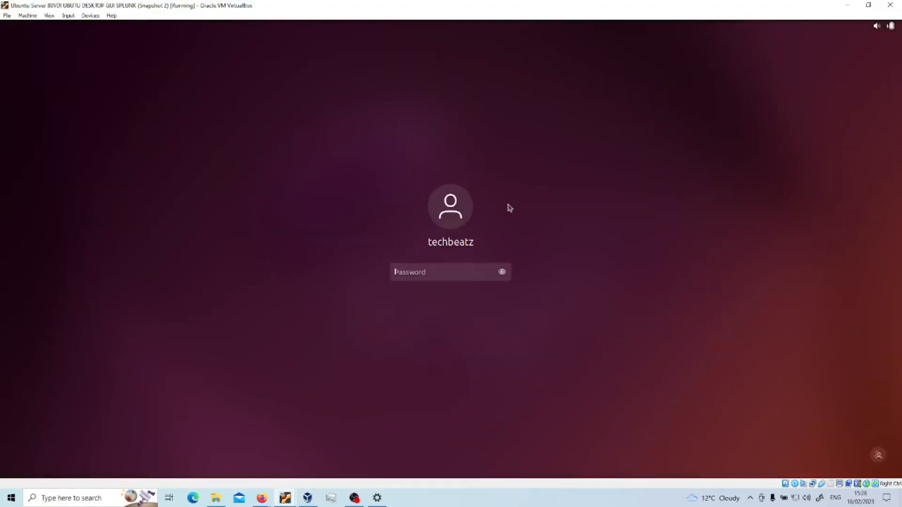
pyautogui.write('************')
pyautogui.press('Return')
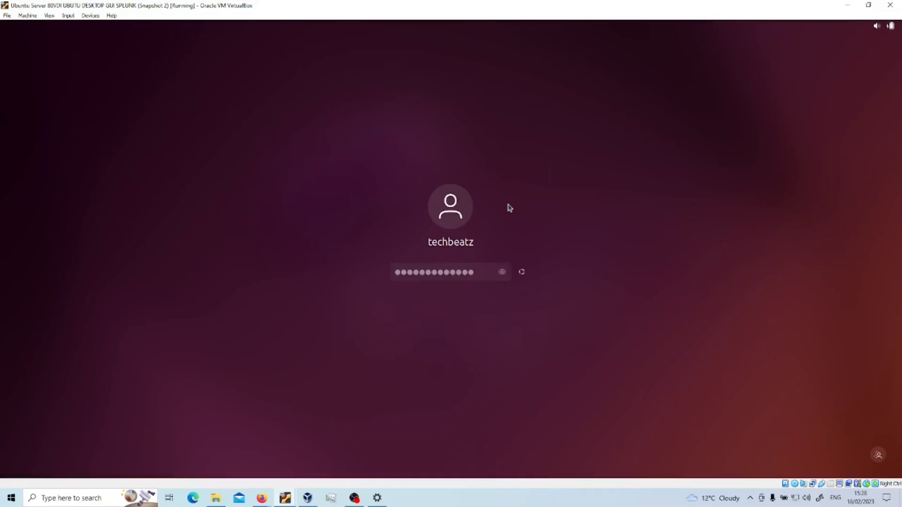
pyautogui.click(647, 81)
pyautogui.click(17, 54)
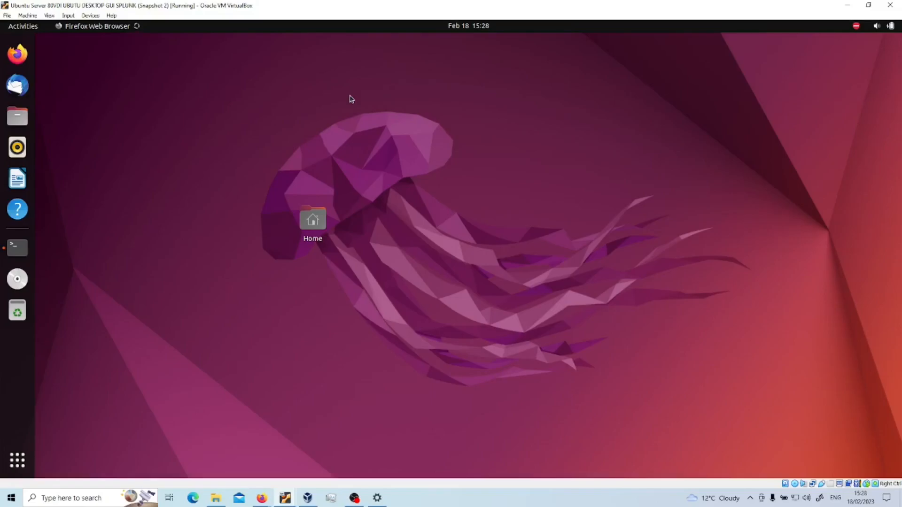
pyautogui.write('http')
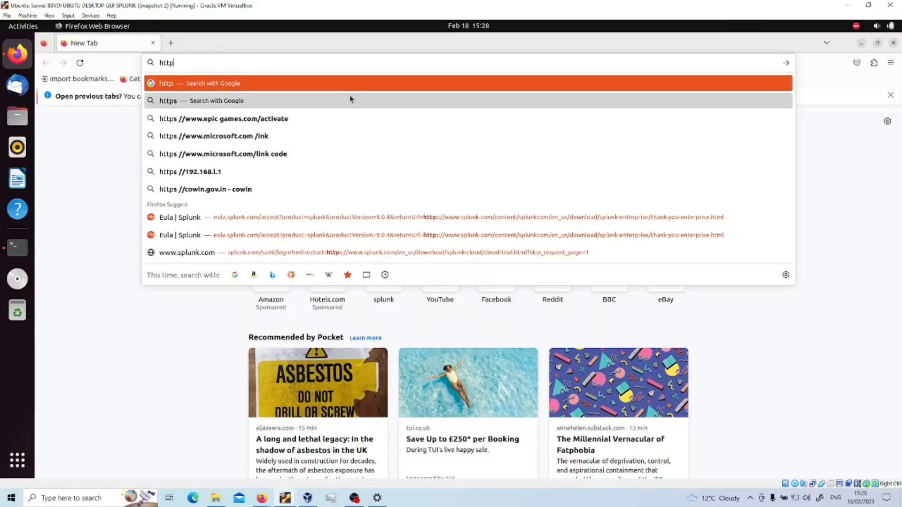
pyautogui.write('://')
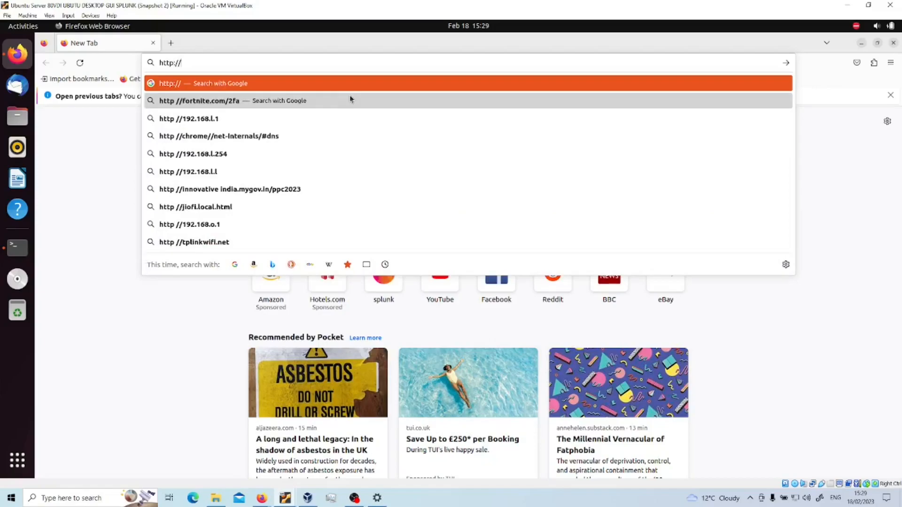
pyautogui.write('127.0.0.1:8000')
# Step: Load the Splunk login page and sign in with the admin username and password, declining to save the login
pyautogui.press('Return')
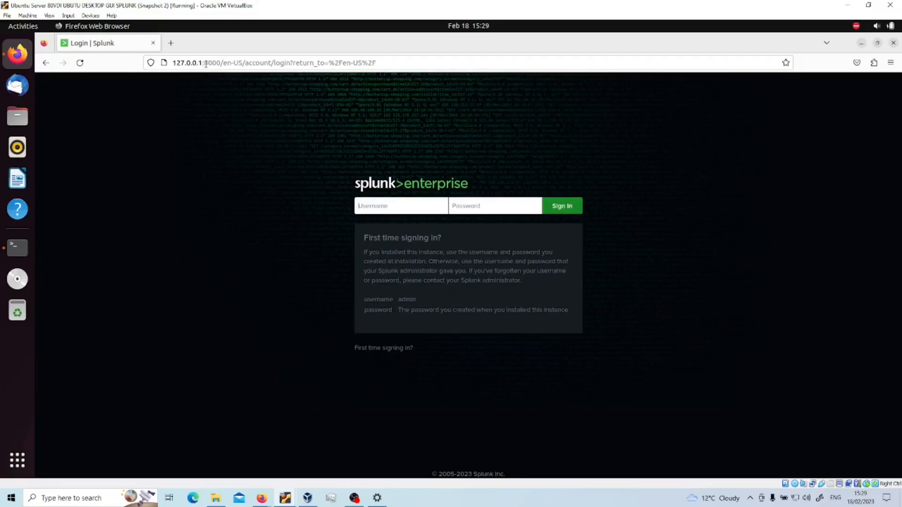
pyautogui.click(409, 203)
pyautogui.write('splunkadmin')
pyautogui.press('Tab')
pyautogui.write('•••••••••••••')
pyautogui.press('Return')
pyautogui.click(301, 184)
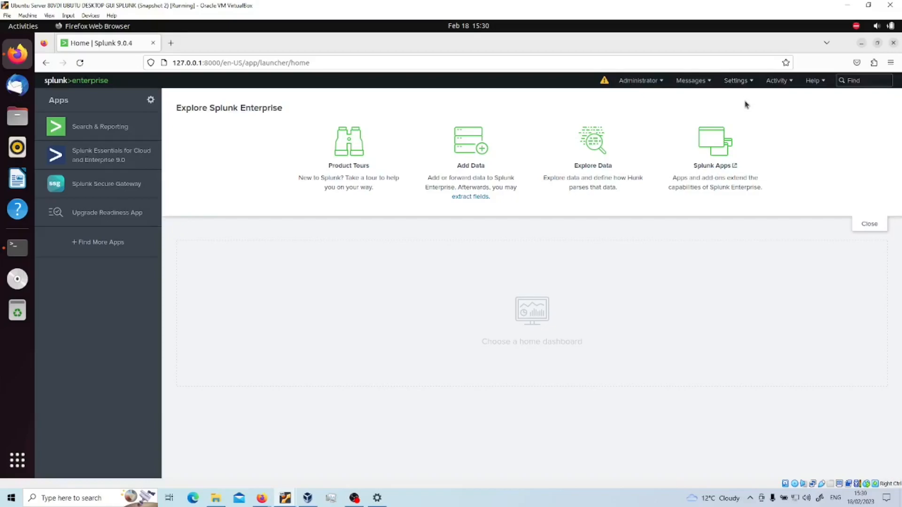
# Step: Go to Settings > Forwarding and receiving and add a new receiving port
pyautogui.click(736, 81)
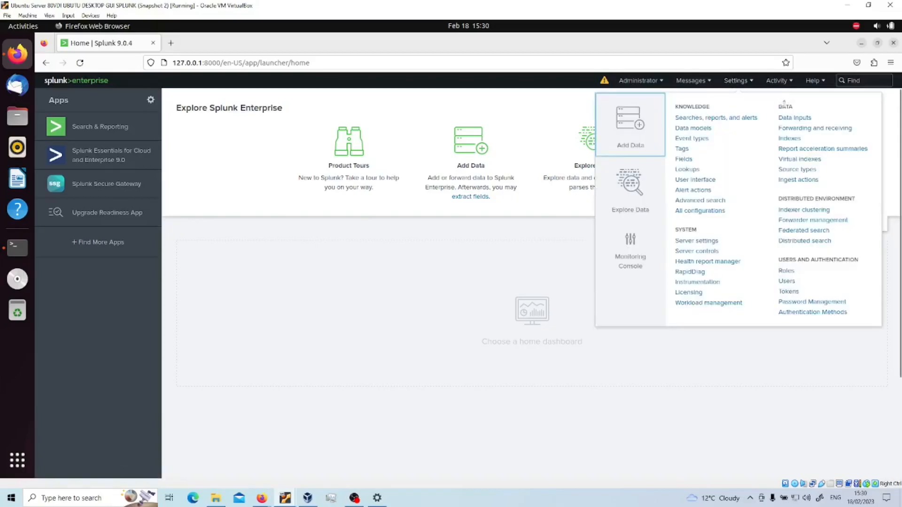
pyautogui.click(798, 127)
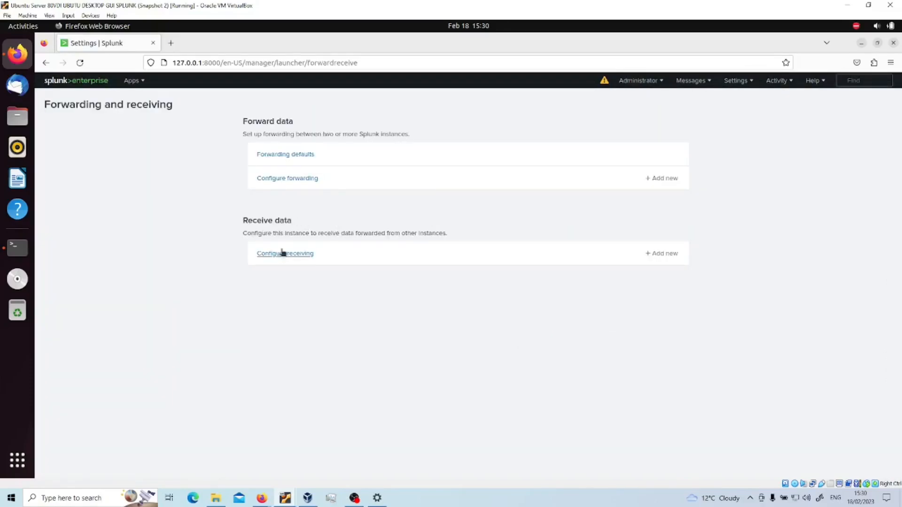
pyautogui.click(665, 256)
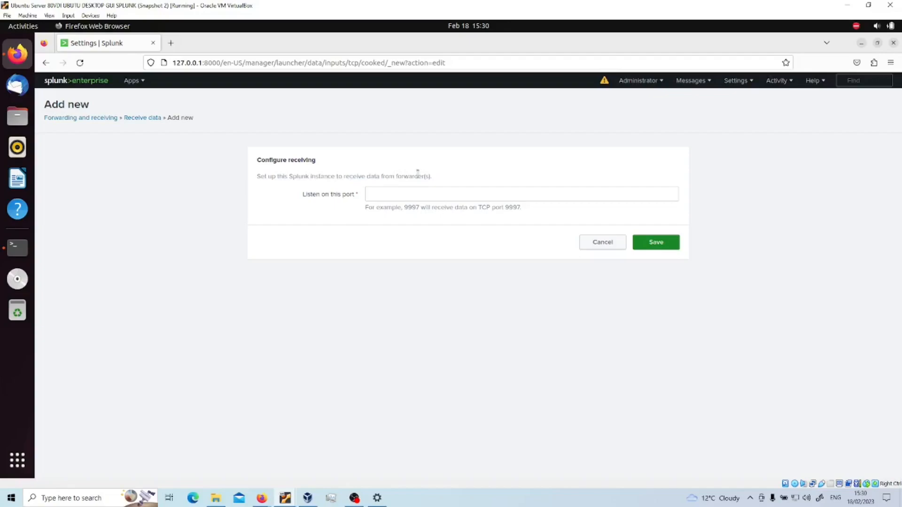
# Step: Set the receiving listen port to 9997 and save it
pyautogui.click(374, 191)
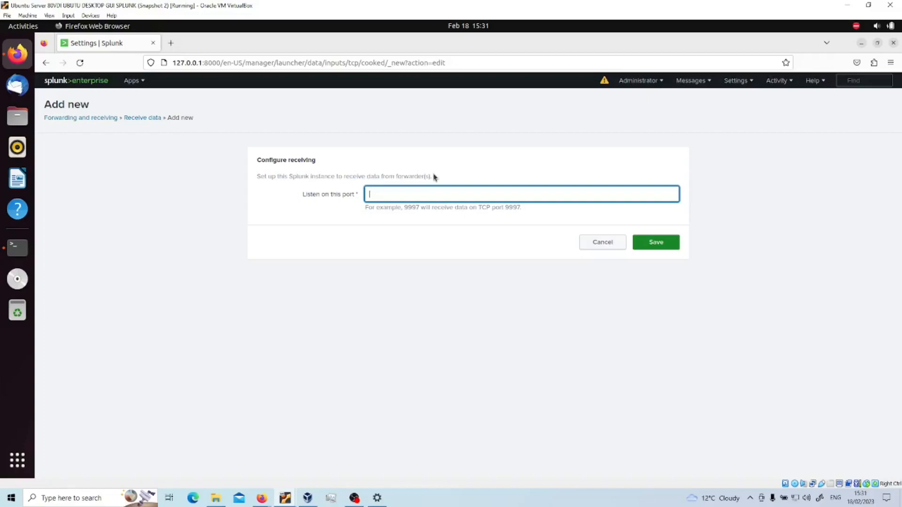
pyautogui.write('9997')
pyautogui.click(664, 244)
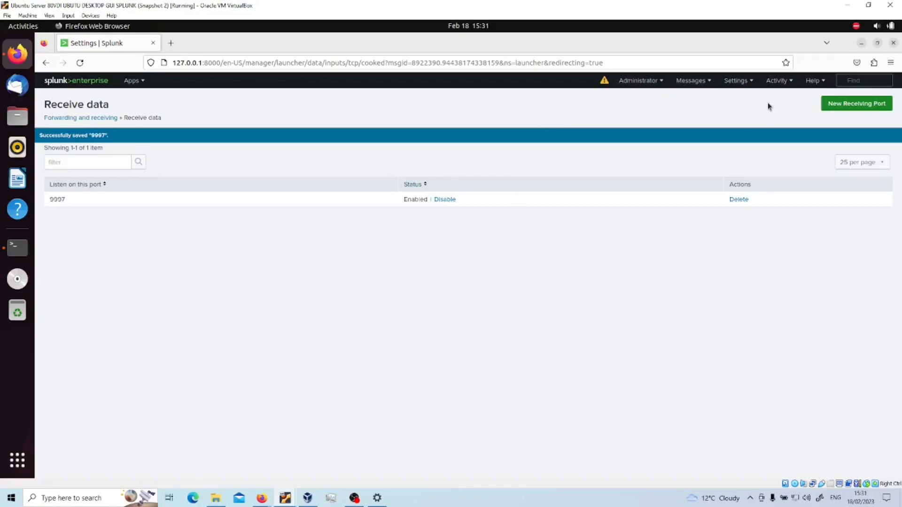
pyautogui.click(736, 80)
# Step: Create a new index named 'Windows events' from Settings > Indexes and attempt to save it
pyautogui.click(794, 150)
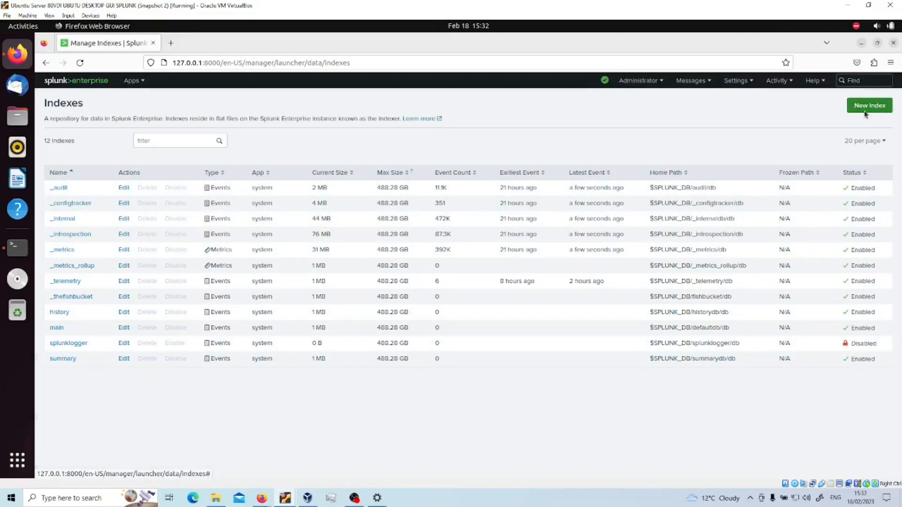
pyautogui.click(876, 108)
pyautogui.click(410, 152)
pyautogui.write('Windows events')
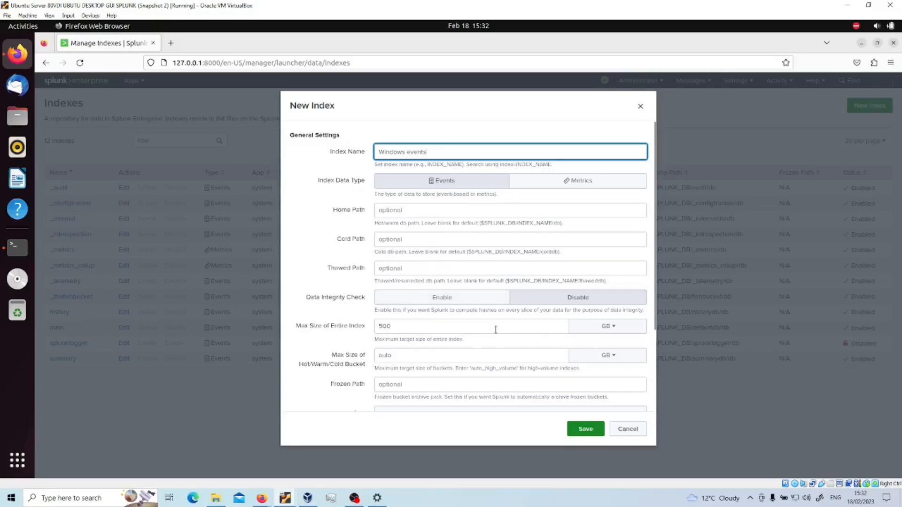
pyautogui.scroll(-3, 496, 329)
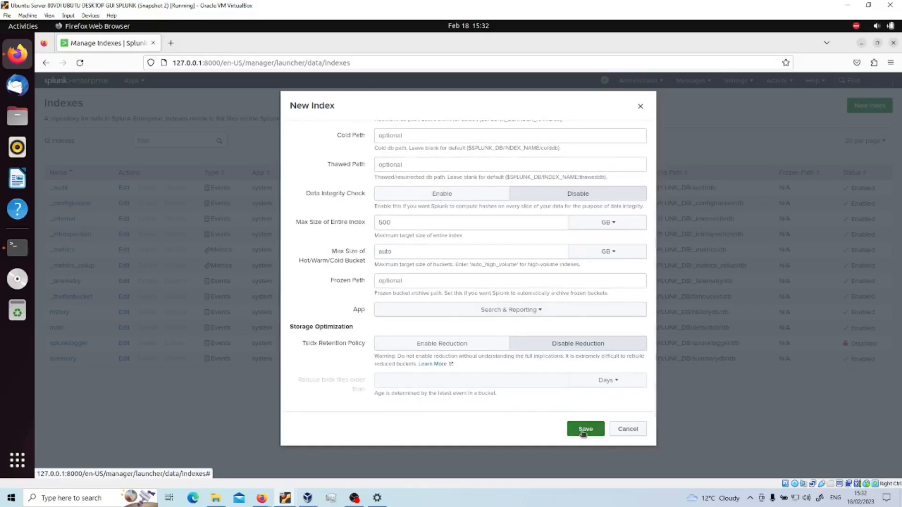
pyautogui.click(583, 433)
# Step: Correct the index name to windows_events by replacing the space with an underscore and lowercasing the W
pyautogui.click(470, 189)
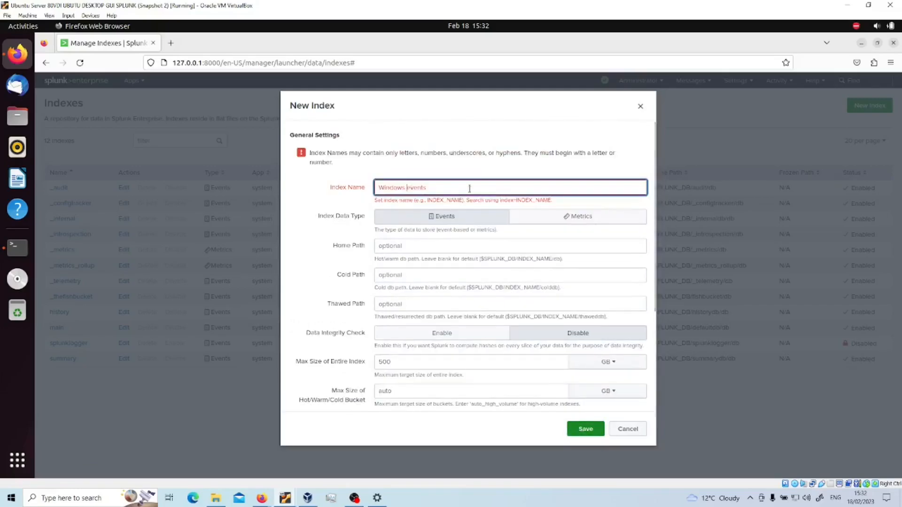
pyautogui.press('BackSpace')
pyautogui.write('_events')
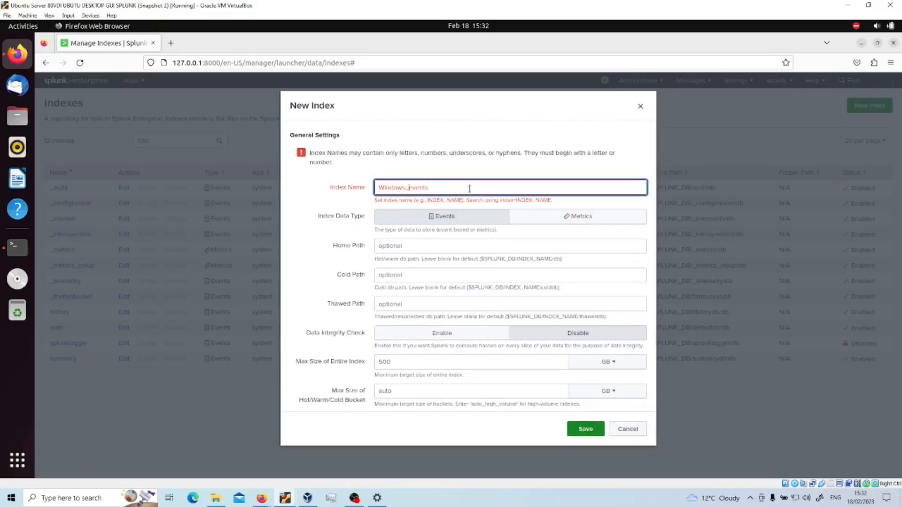
pyautogui.click(584, 427)
pyautogui.click(384, 187)
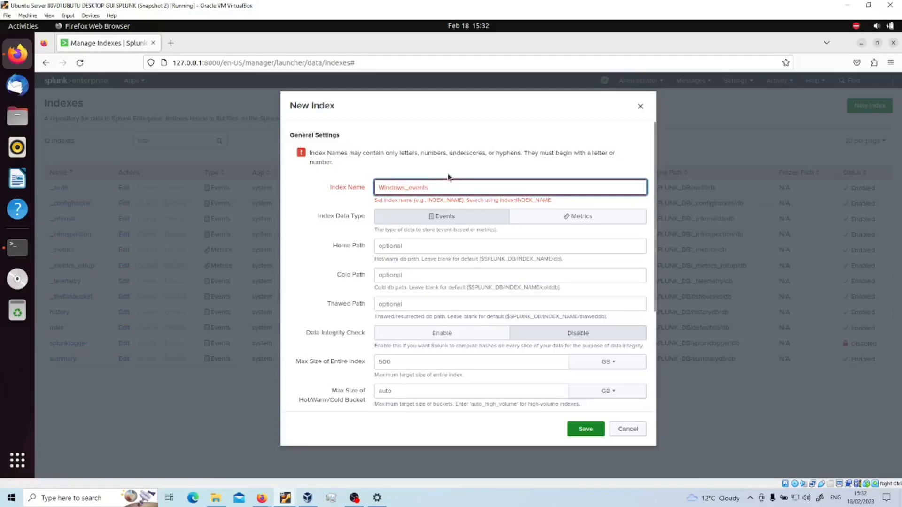
pyautogui.press('BackSpace')
# Step: Save the new windows_events index, then bring the network diagram whiteboard back into view
pyautogui.write('w')
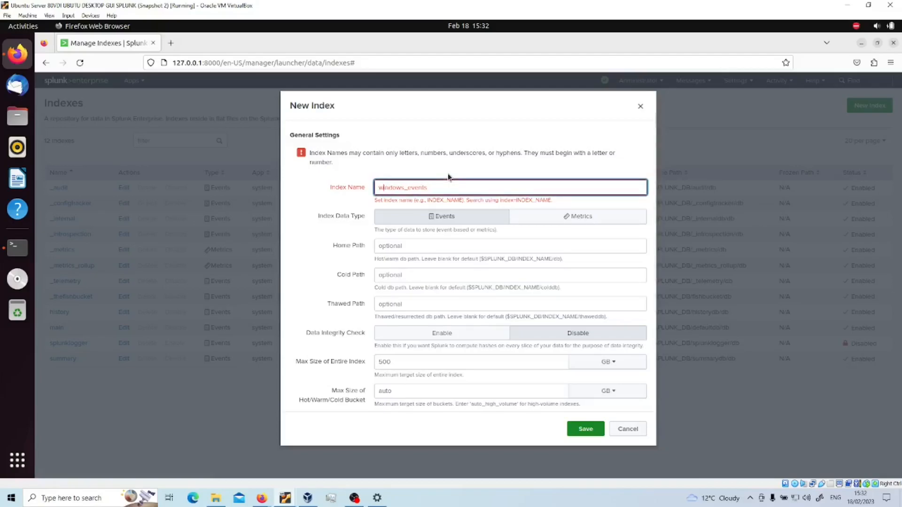
pyautogui.click(582, 430)
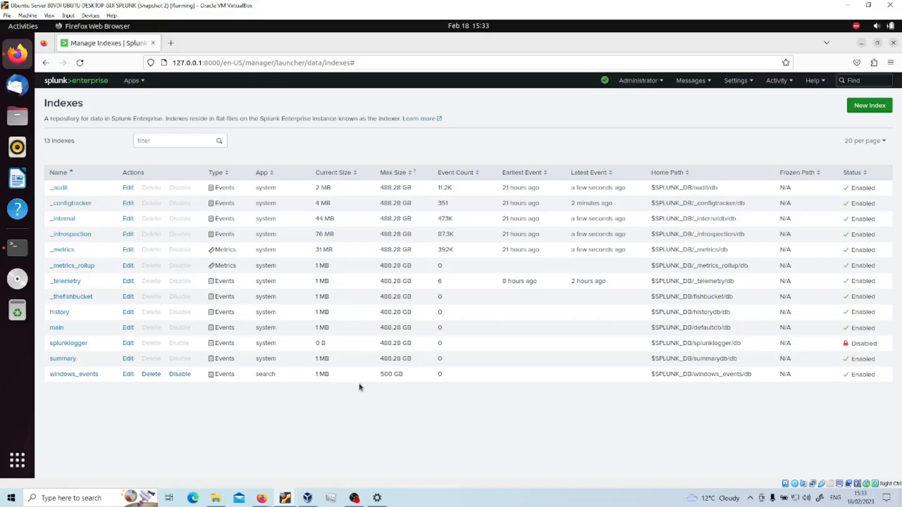
pyautogui.moveTo(285, 501)
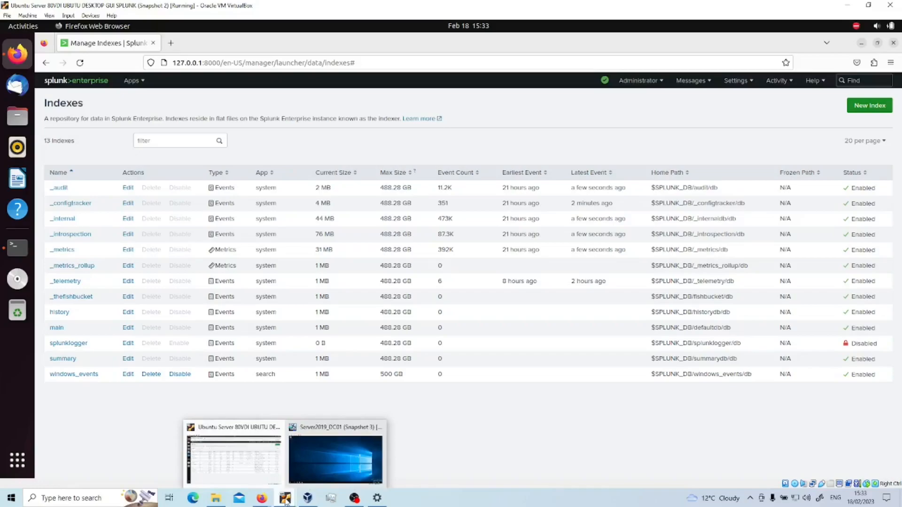
pyautogui.click(218, 458)
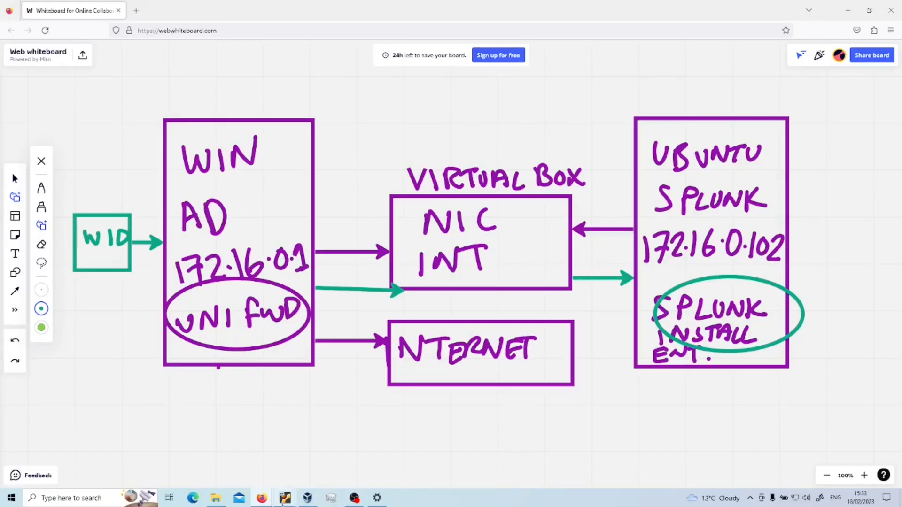
# Step: On the Windows Server VM, search Internet Explorer for the free Splunk universal forwarder
pyautogui.moveTo(283, 502)
pyautogui.click(313, 465)
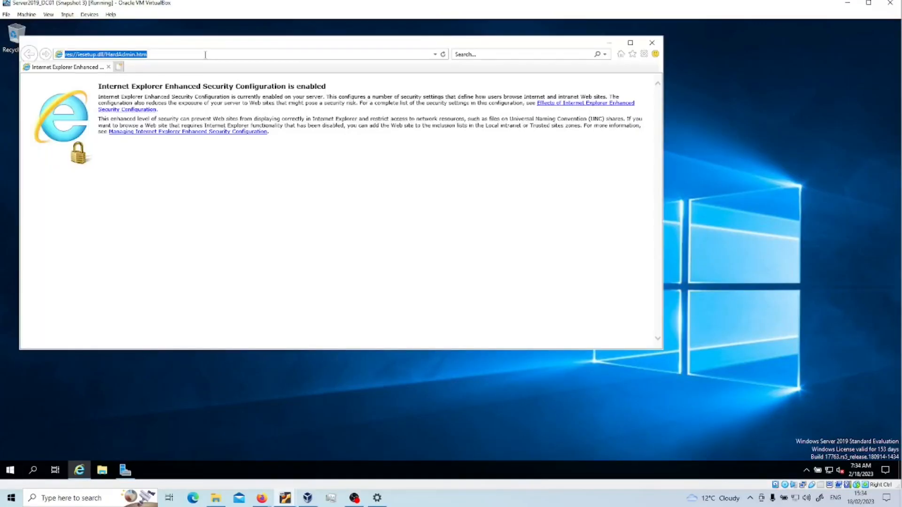
pyautogui.write('g')
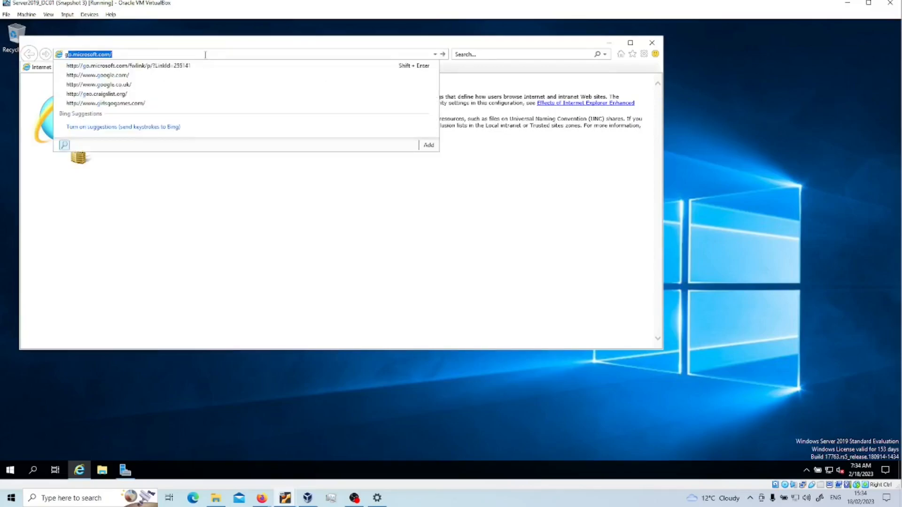
pyautogui.write('free')
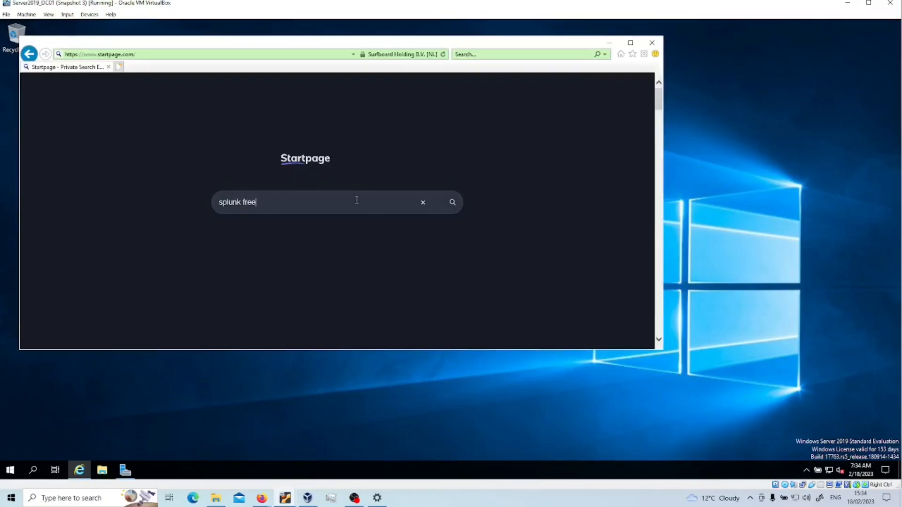
pyautogui.write(' universal forwa')
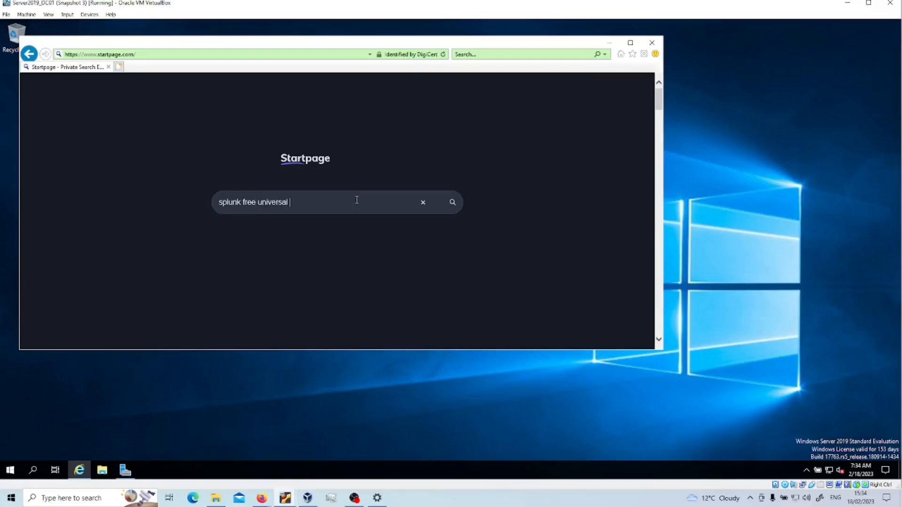
pyautogui.write('rder')
pyautogui.press('BackSpace')
pyautogui.press('BackSpace')
pyautogui.press('BackSpace')
pyautogui.press('BackSpace')
pyautogui.press('BackSpace')
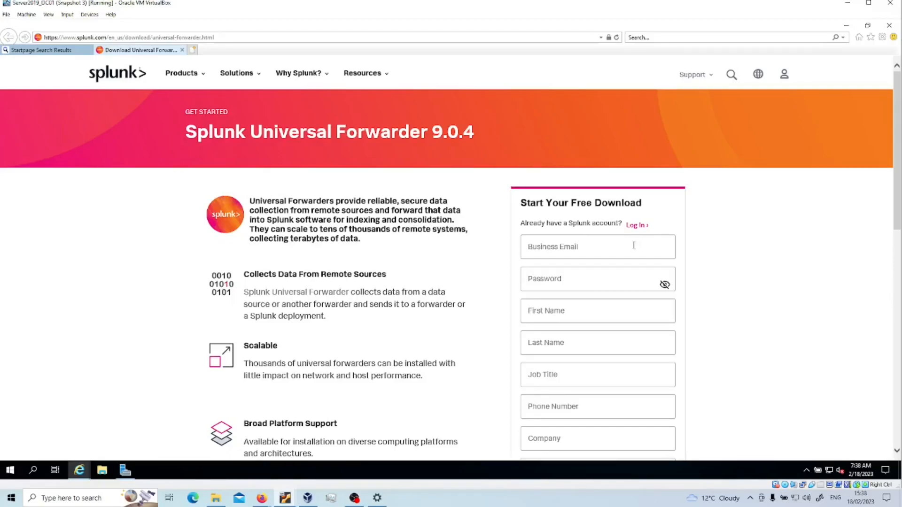
# Step: Fill in the registration form's business email, password, and first and last name fields
pyautogui.scroll(-1, 633, 246)
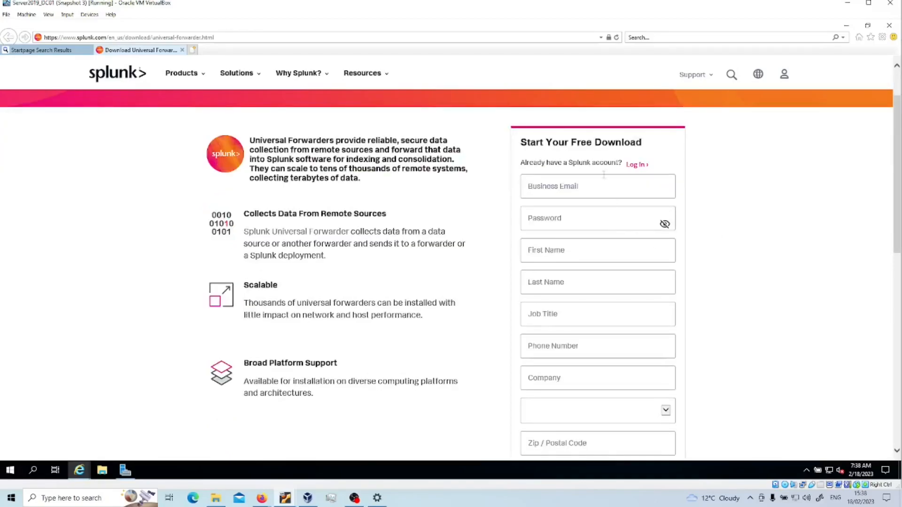
pyautogui.click(629, 179)
pyautogui.press('Tab')
pyautogui.press('Tab')
pyautogui.press('Tab')
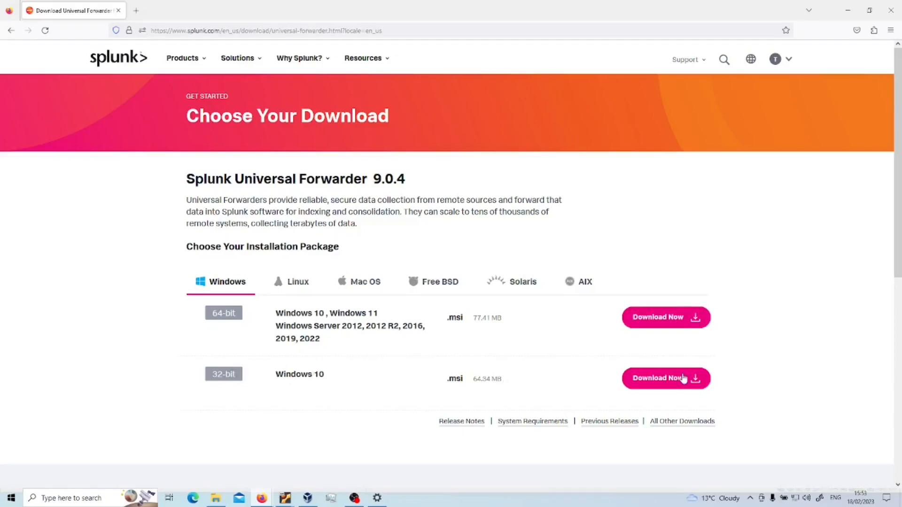
# Step: Choose the 64-bit Windows forwarder installer and display its wget command-line download command
pyautogui.click(660, 323)
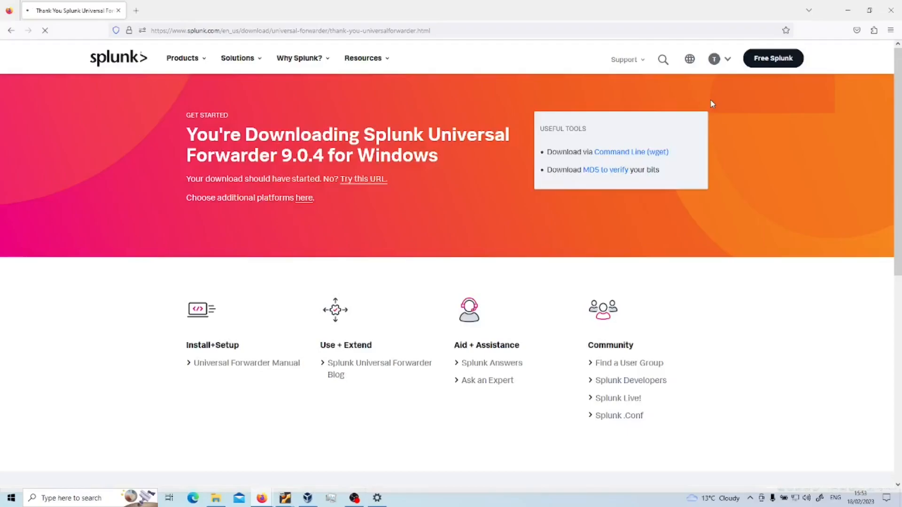
pyautogui.click(621, 152)
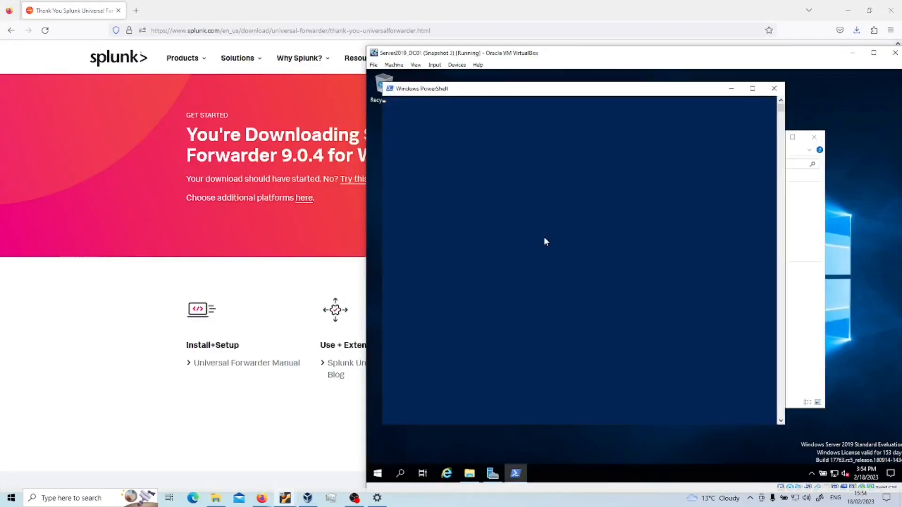
pyautogui.moveTo(794, 57); pyautogui.dragTo(436, 46)
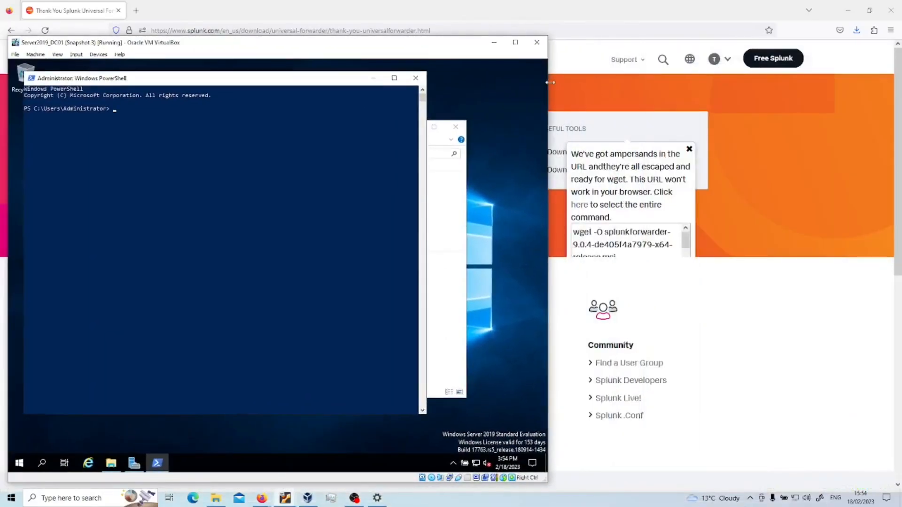
pyautogui.moveTo(548, 88); pyautogui.dragTo(567, 87)
# Step: Run wget -O for splunkforwarder-9.0.4-de405f4a7979-x64-release.msi in the server's PowerShell
pyautogui.write('wget -O splunkforwarder-9.0.4-de405f4a7979-x64')
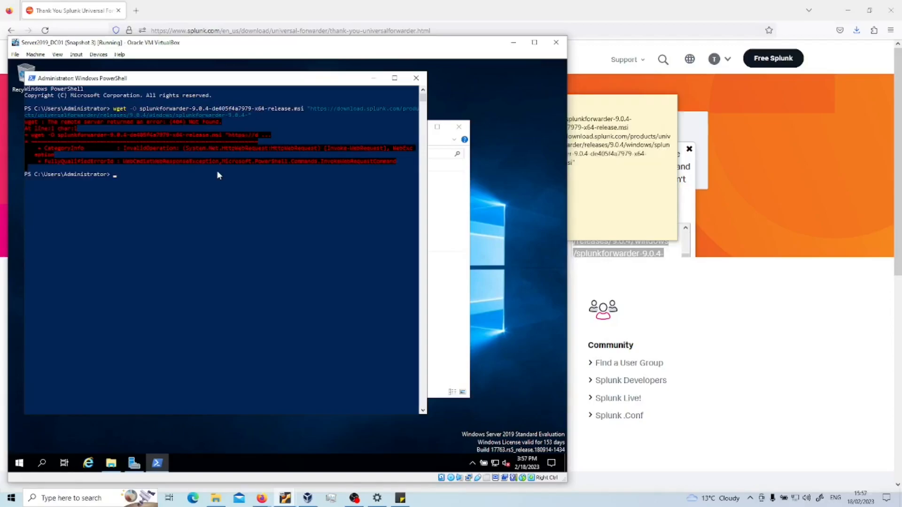
pyautogui.rightClick(217, 173)
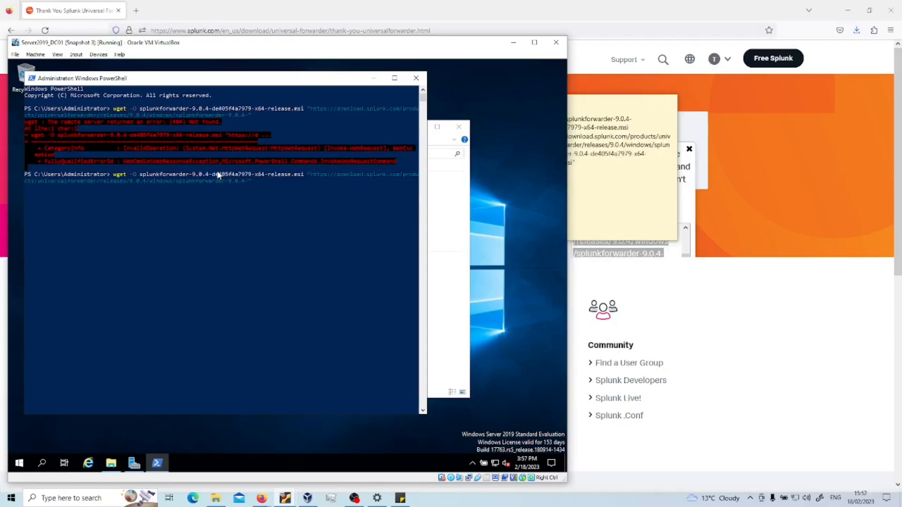
pyautogui.moveTo(603, 100); pyautogui.dragTo(652, 105)
pyautogui.click(252, 183)
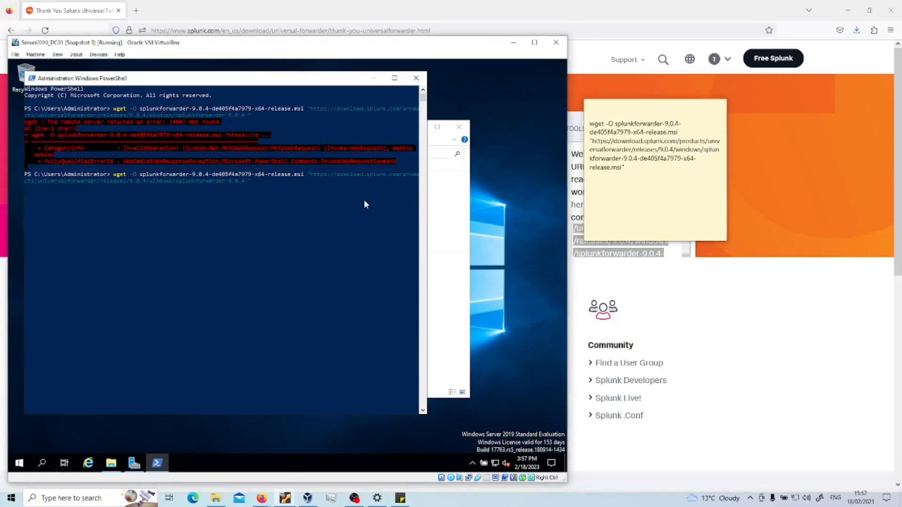
pyautogui.write('de405f4a7979-x64-release.msi"')
pyautogui.press('Return')
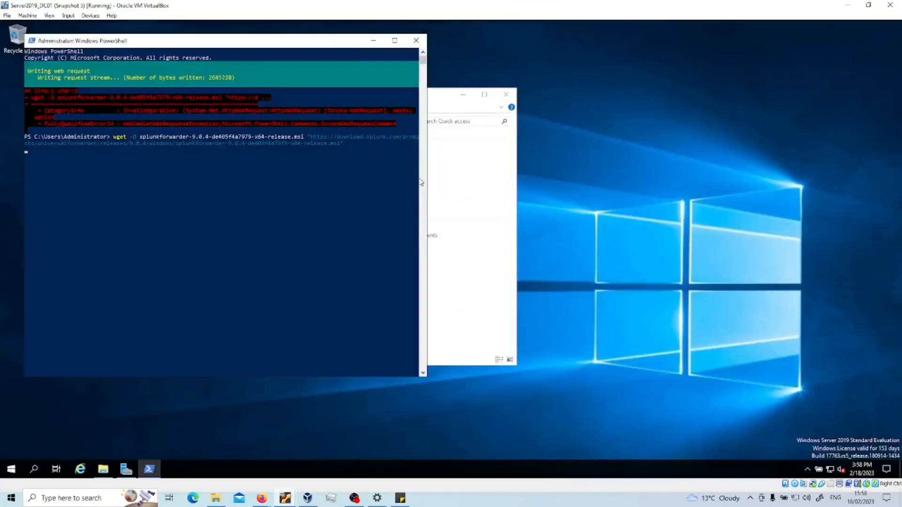
pyautogui.click(534, 42)
pyautogui.click(261, 498)
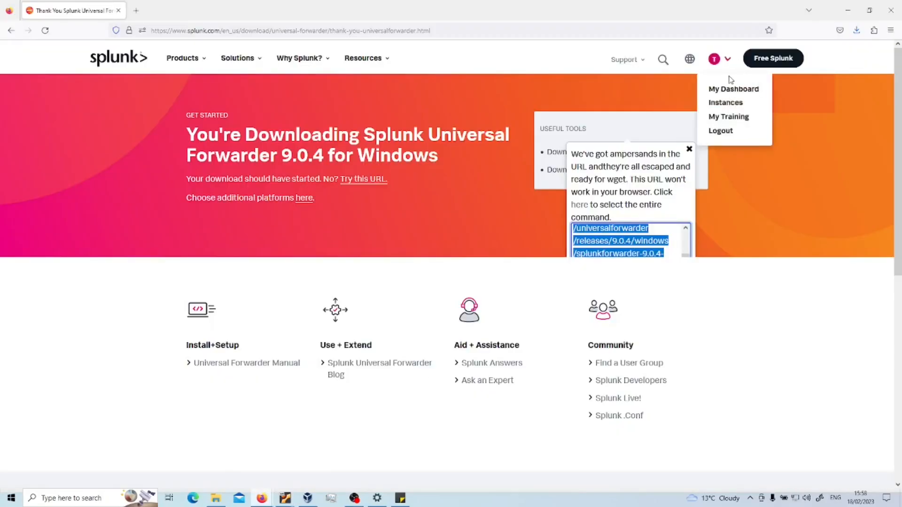
# Step: Review Firefox's downloads list and the forwarder's wget command, then return to the server's PowerShell
pyautogui.click(689, 149)
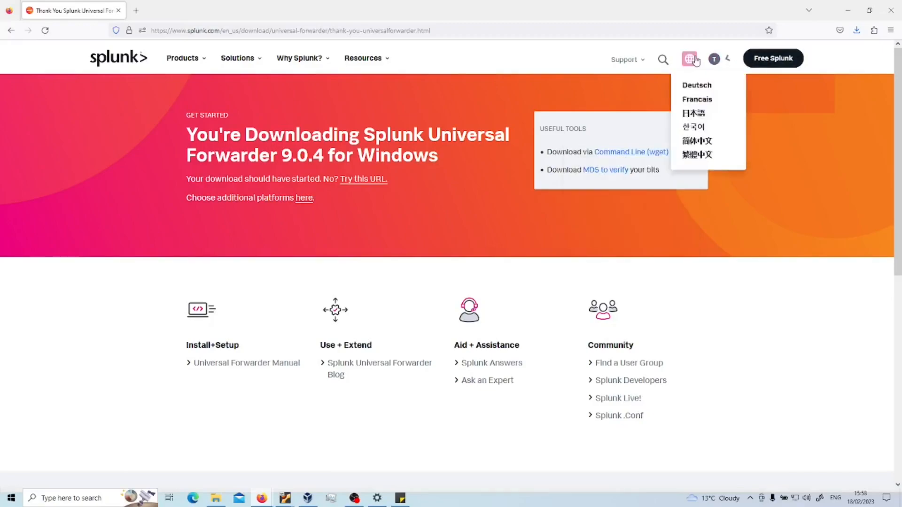
pyautogui.click(856, 31)
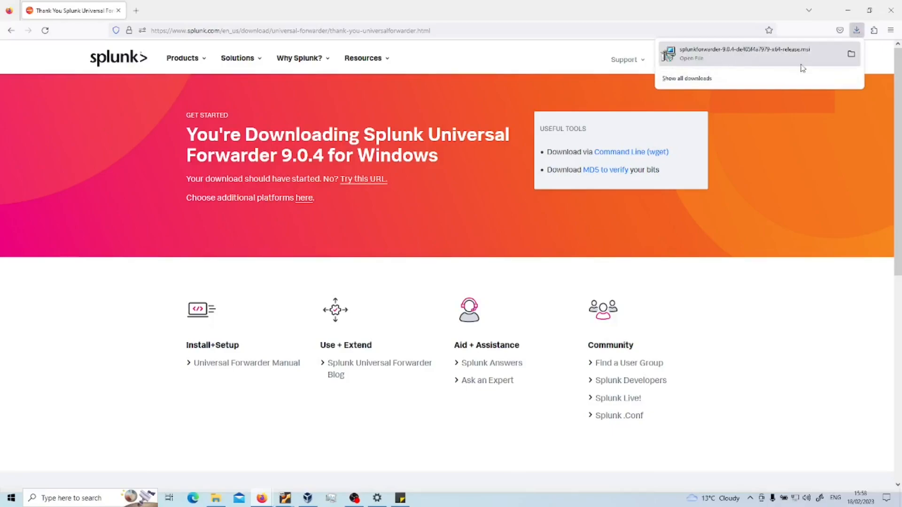
pyautogui.click(857, 33)
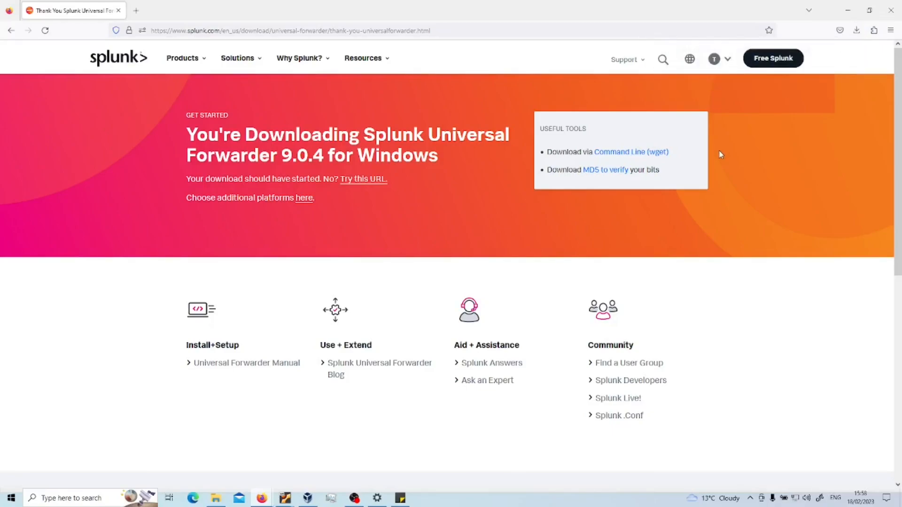
pyautogui.click(650, 151)
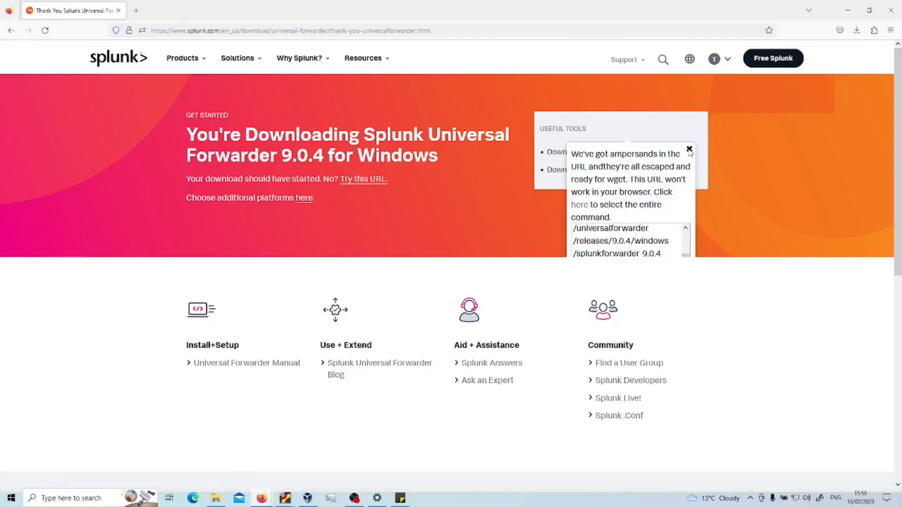
pyautogui.click(689, 149)
pyautogui.moveTo(285, 498)
pyautogui.click(342, 460)
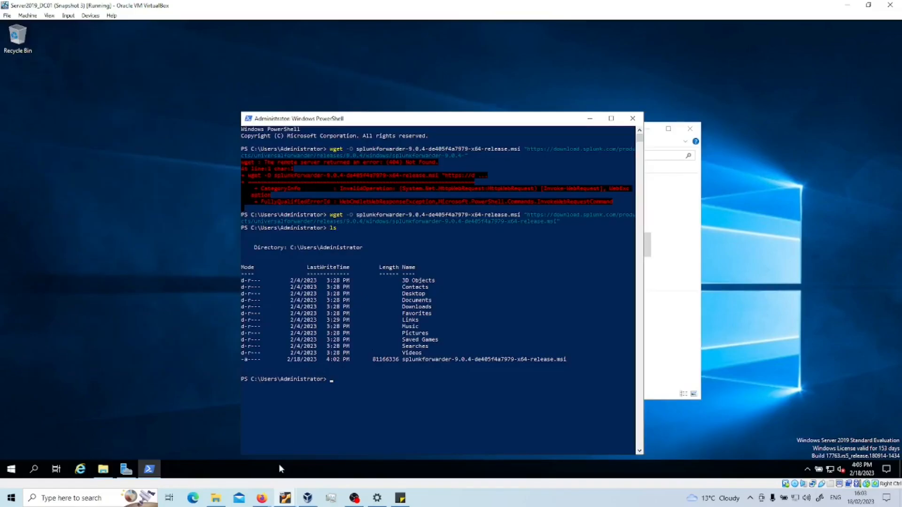
# Step: Browse File Explorer to C:\Users\Administrator and run the splunkforwarder MSI installer
pyautogui.click(103, 469)
pyautogui.moveTo(489, 133); pyautogui.dragTo(591, 90)
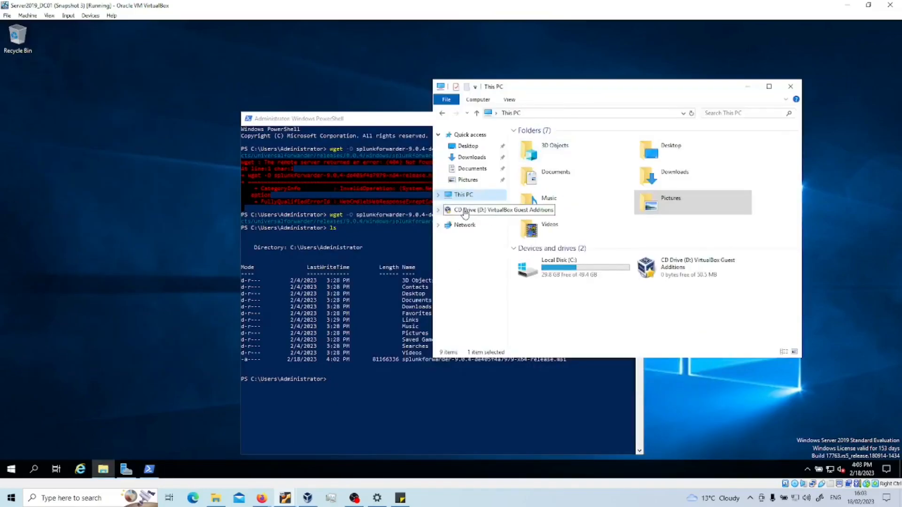
pyautogui.click(460, 196)
pyautogui.doubleClick(565, 264)
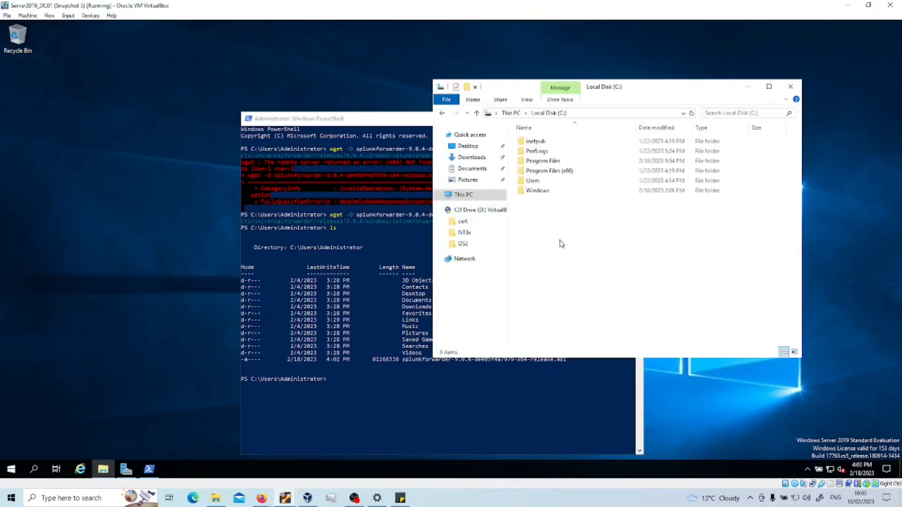
pyautogui.doubleClick(537, 181)
pyautogui.doubleClick(542, 152)
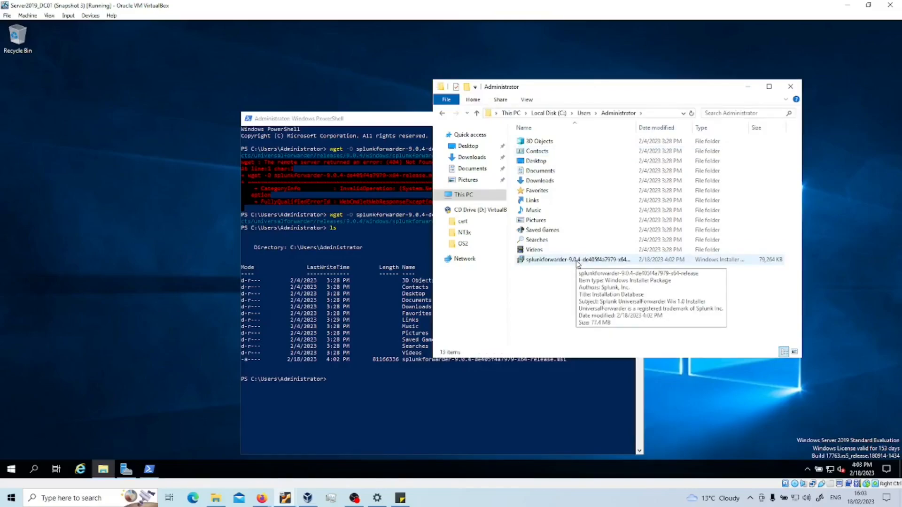
pyautogui.doubleClick(577, 261)
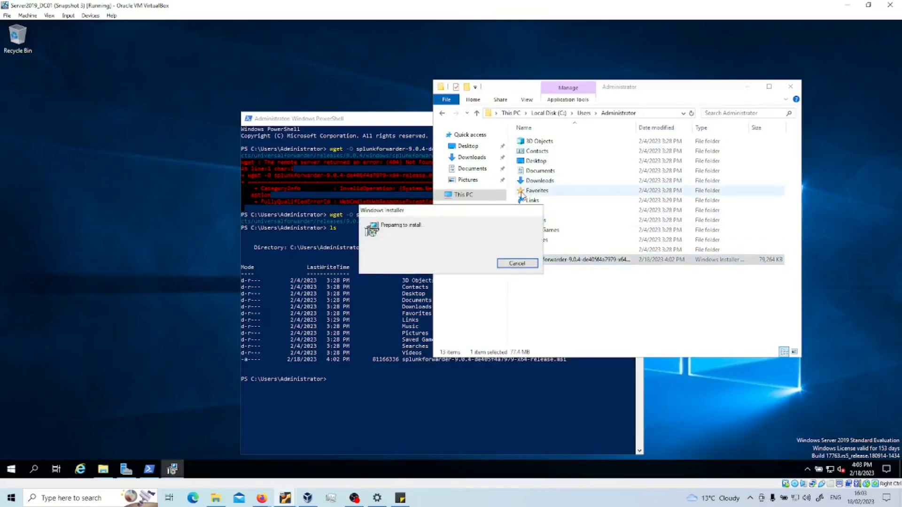
# Step: Accept the forwarder license agreement and continue to the credentials page
pyautogui.click(747, 87)
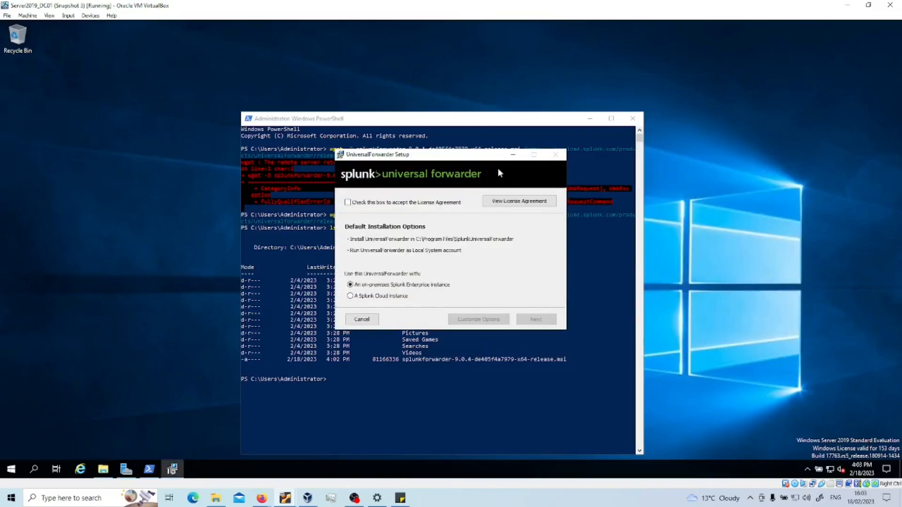
pyautogui.click(590, 119)
pyautogui.click(348, 202)
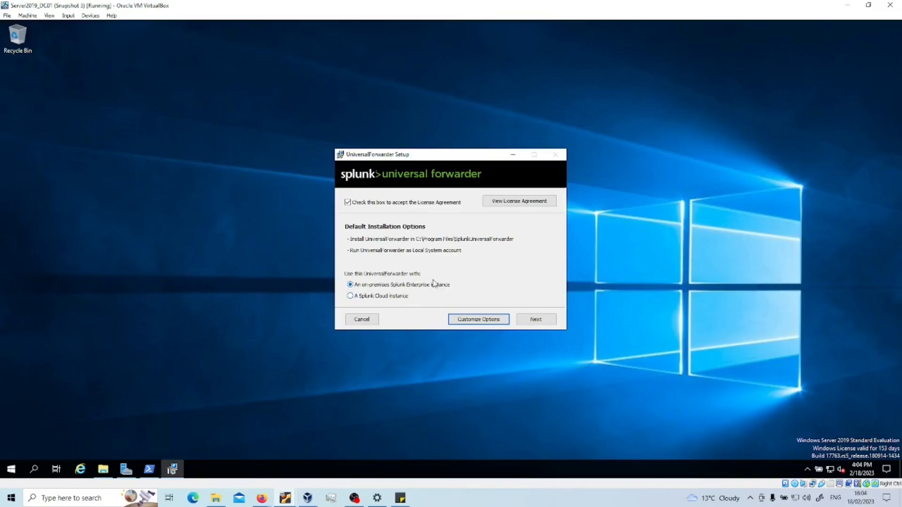
pyautogui.moveTo(288, 498)
pyautogui.click(534, 319)
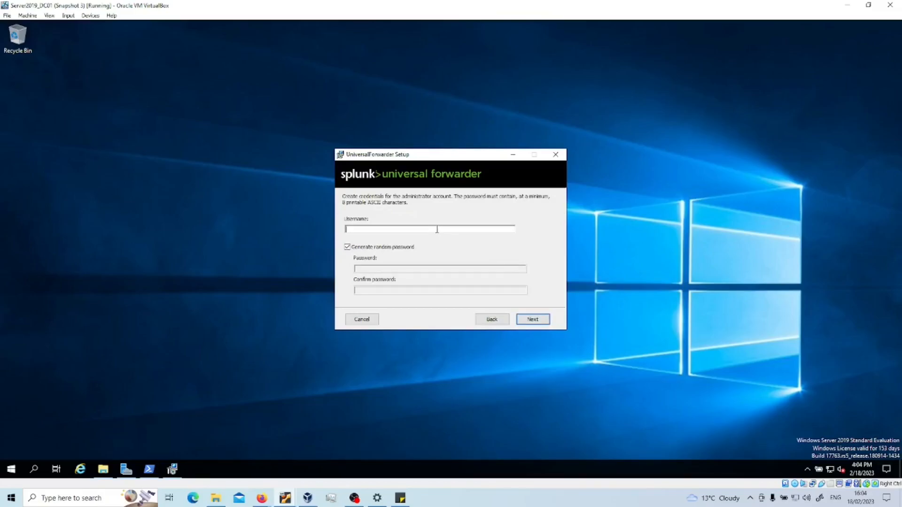
# Step: Enter the administrator username, disable random password generation, and submit the credentials page
pyautogui.write('splunk')
pyautogui.write('admin')
pyautogui.click(347, 247)
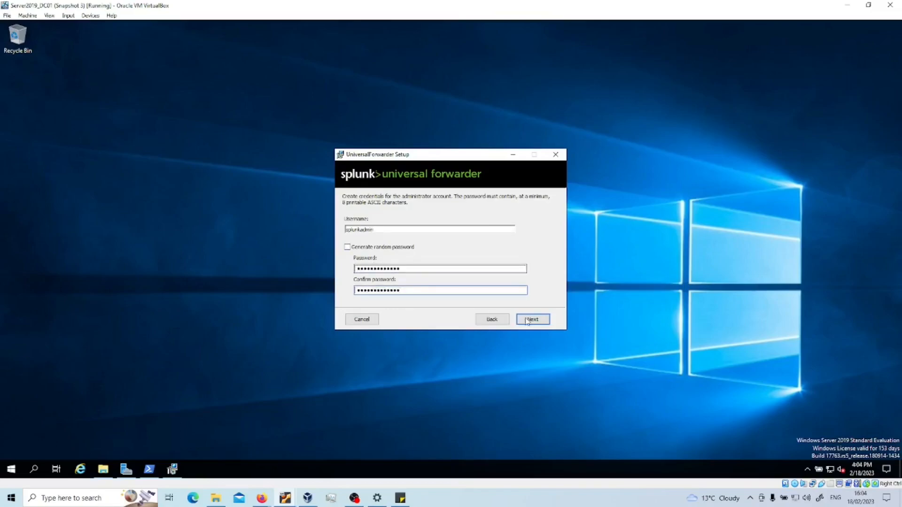
pyautogui.click(529, 319)
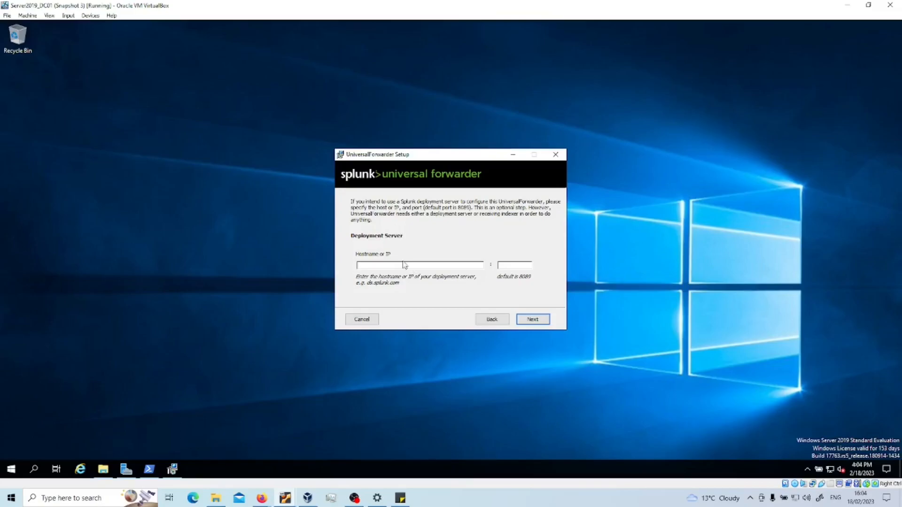
pyautogui.moveTo(262, 502)
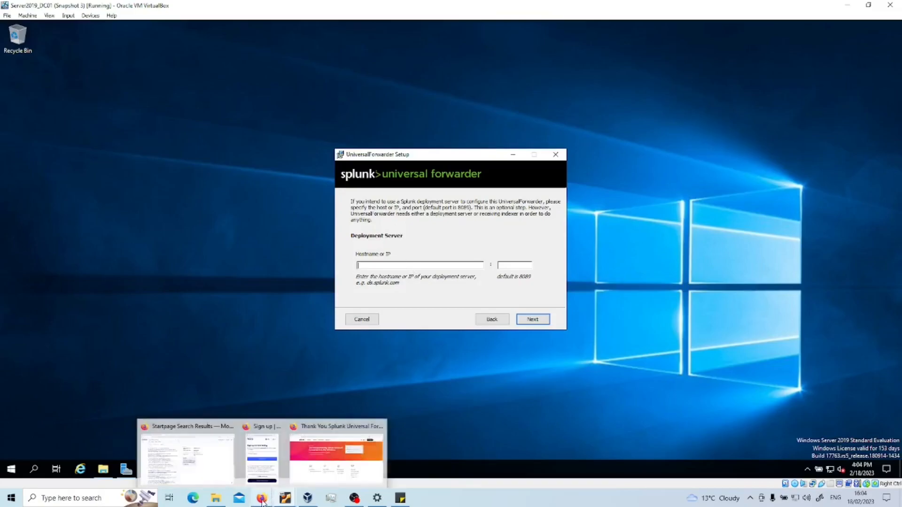
pyautogui.moveTo(277, 430)
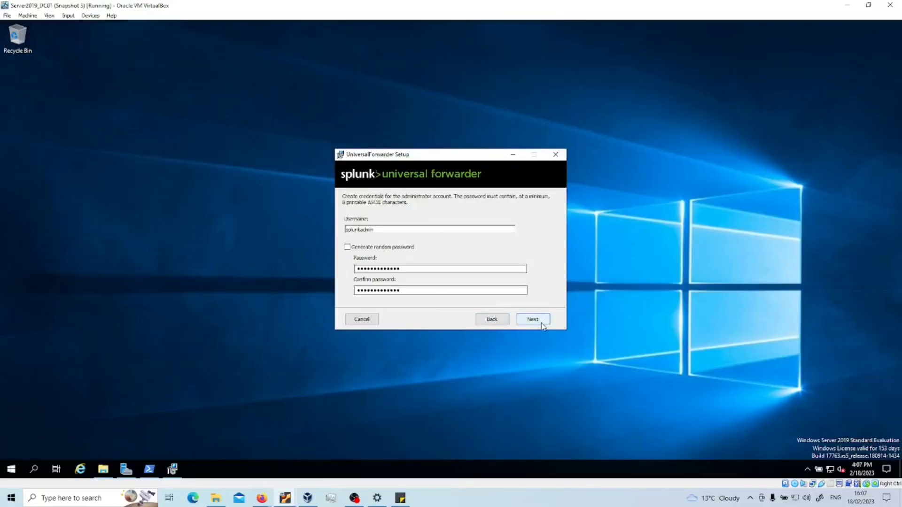
# Step: Move to the deployment server page and clear its hostname and 9997 port fields
pyautogui.click(533, 320)
pyautogui.press('BackSpace')
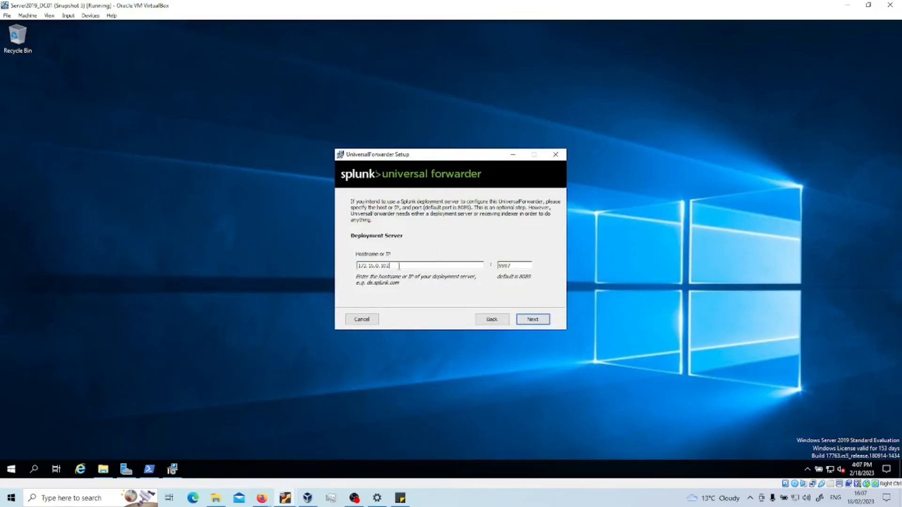
pyautogui.click(522, 265)
pyautogui.doubleClick(498, 265)
pyautogui.press('BackSpace')
pyautogui.click(415, 266)
# Step: Run ipconfig in a Command Prompt to look up the server's IP addresses
pyautogui.click(13, 469)
pyautogui.write('comm')
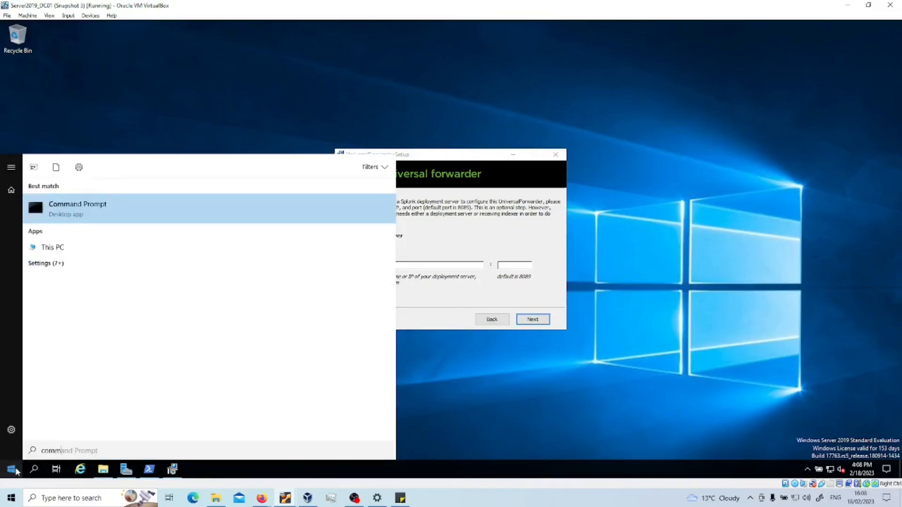
pyautogui.press('Return')
pyautogui.moveTo(470, 289); pyautogui.dragTo(332, 367)
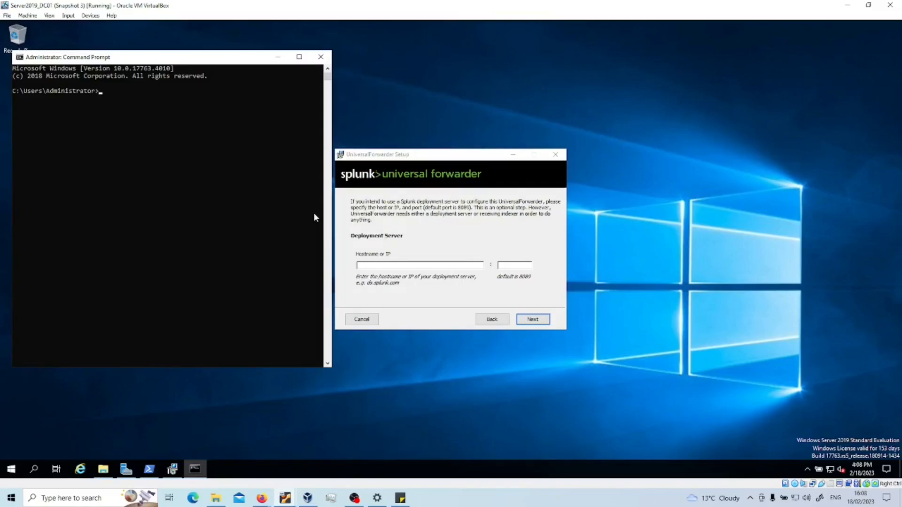
pyautogui.write('ipconfig')
pyautogui.press('Return')
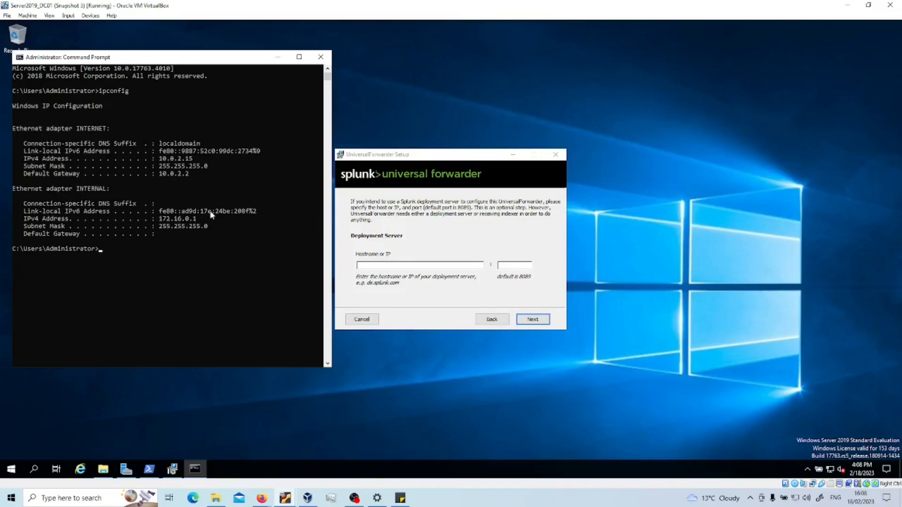
# Step: Enter deployment server 172.16.0.1 with port 8089 and continue
pyautogui.click(385, 265)
pyautogui.write('172.16.0.1')
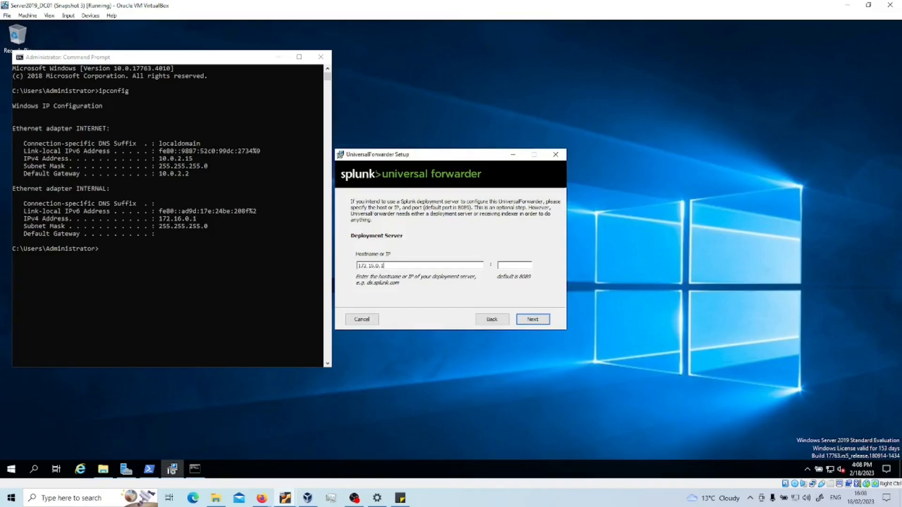
pyautogui.click(519, 265)
pyautogui.click(278, 57)
pyautogui.write('8089')
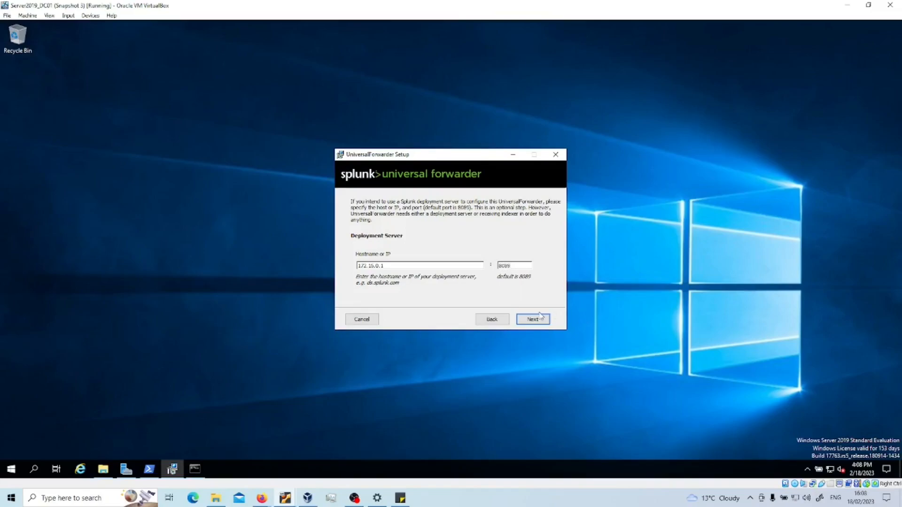
pyautogui.click(540, 316)
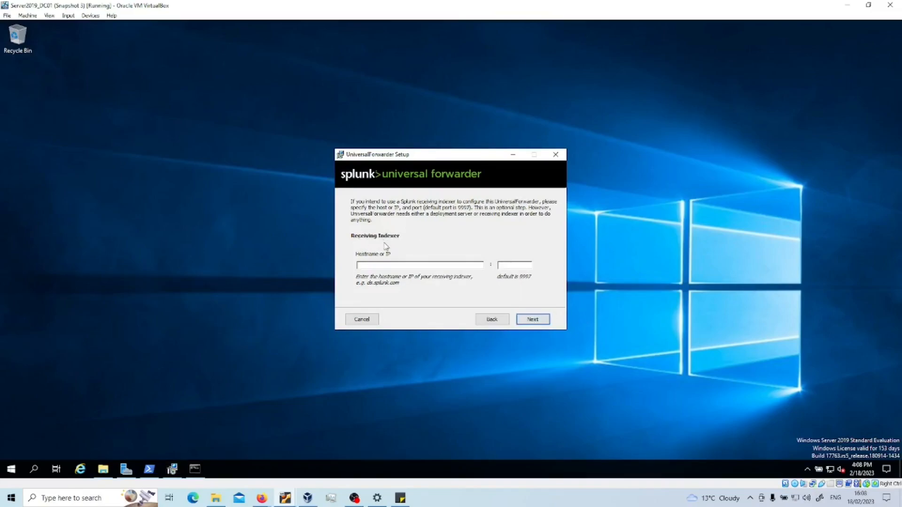
pyautogui.click(262, 498)
pyautogui.click(233, 458)
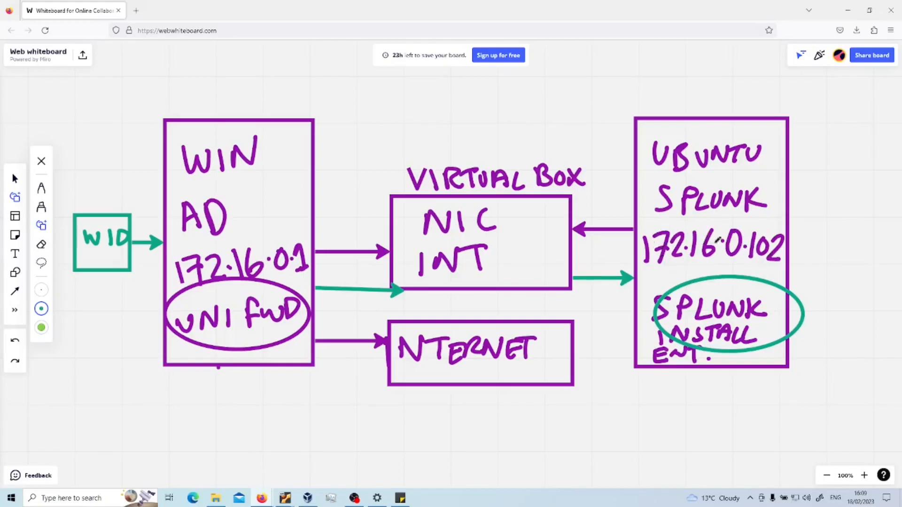
# Step: Enter the receiving indexer address with port 9997, install the forwarder, and click Finish
pyautogui.click(846, 16)
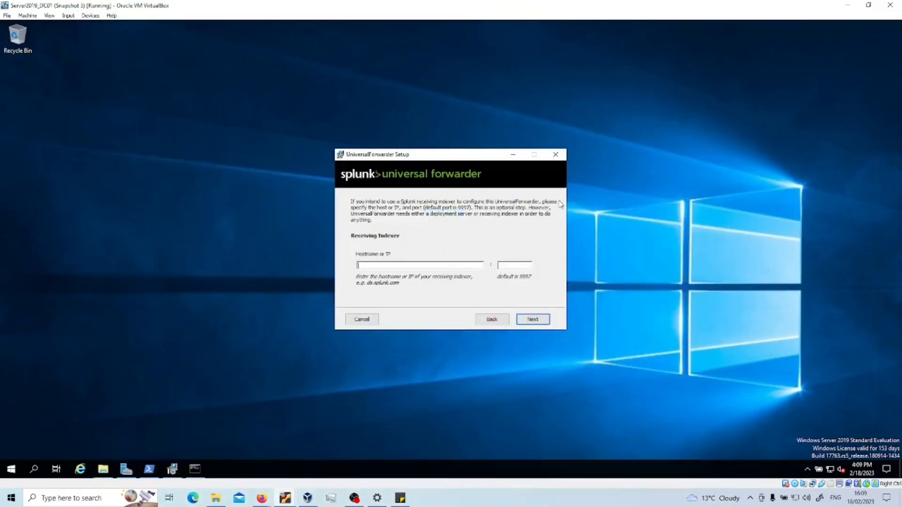
pyautogui.write('172')
pyautogui.write('.16.0.102')
pyautogui.write('9997')
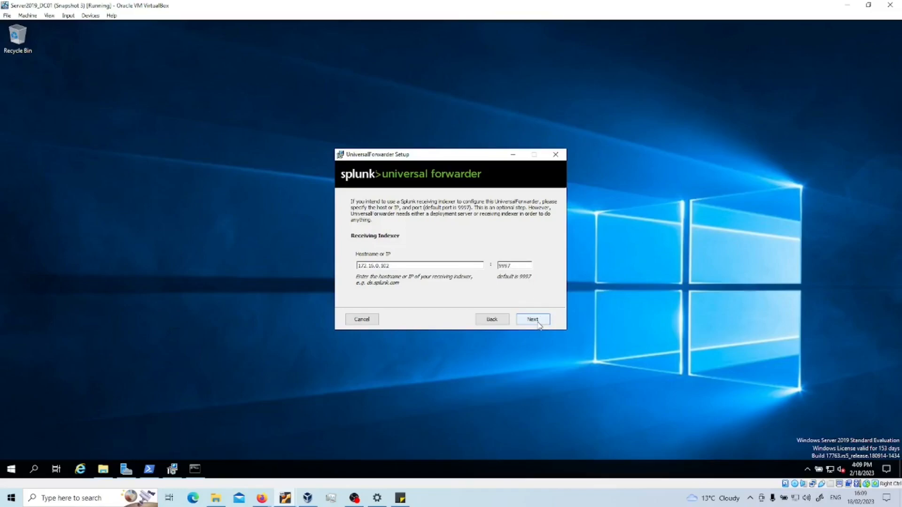
pyautogui.click(538, 321)
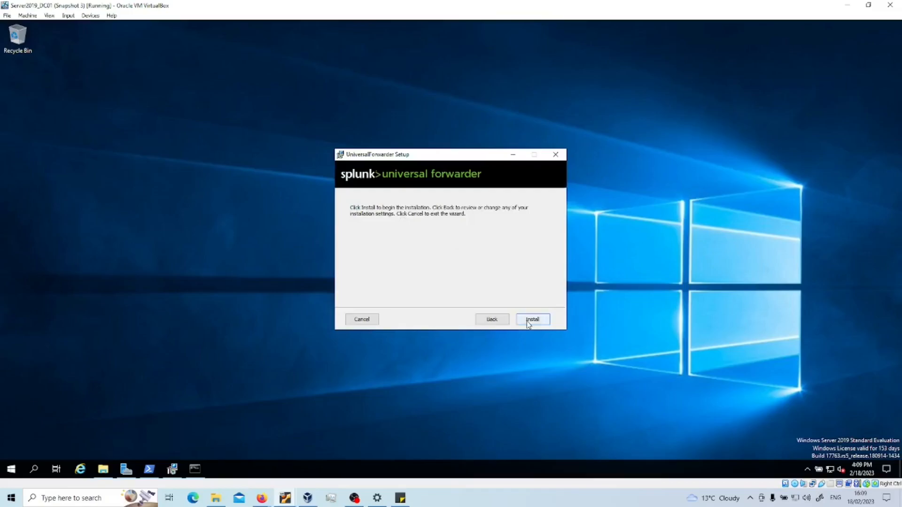
pyautogui.click(530, 323)
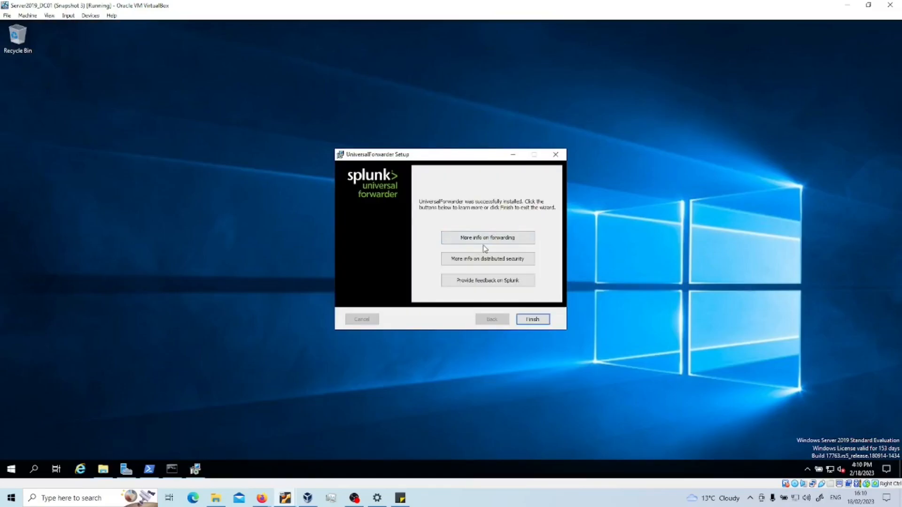
pyautogui.click(533, 320)
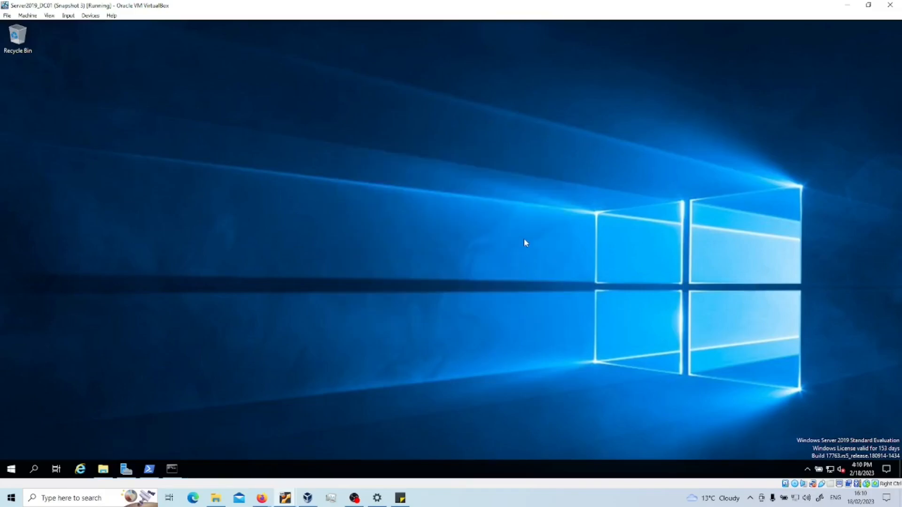
# Step: Switch to the Ubuntu VM, unlock it, and open the windows_events index in Splunk settings
pyautogui.click(847, 5)
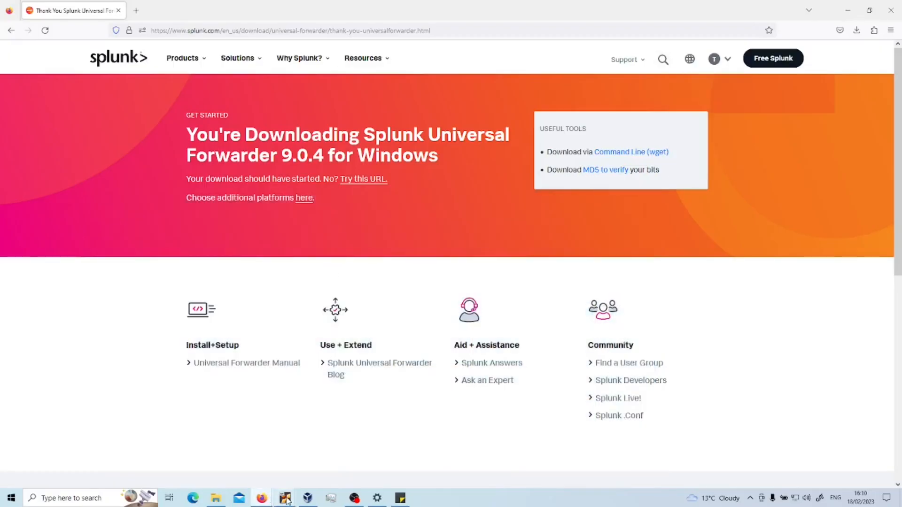
pyautogui.moveTo(308, 498)
pyautogui.click(224, 461)
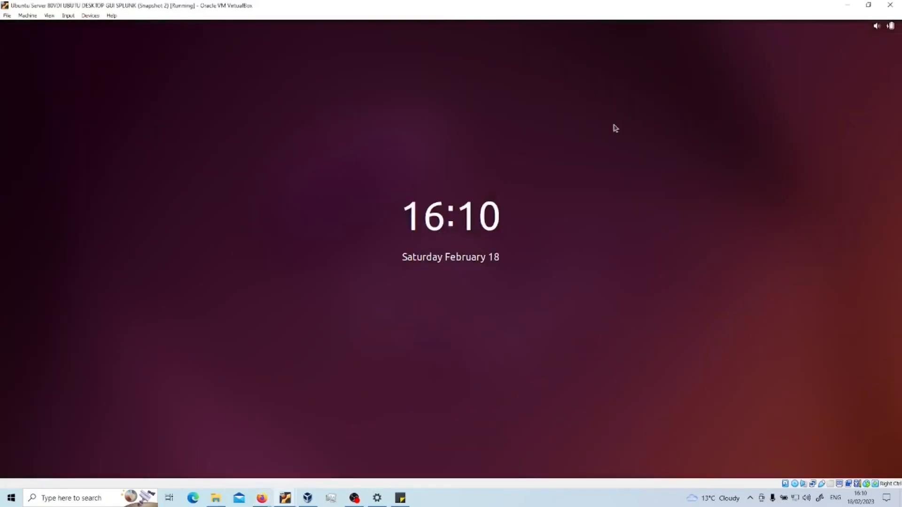
pyautogui.click(401, 231)
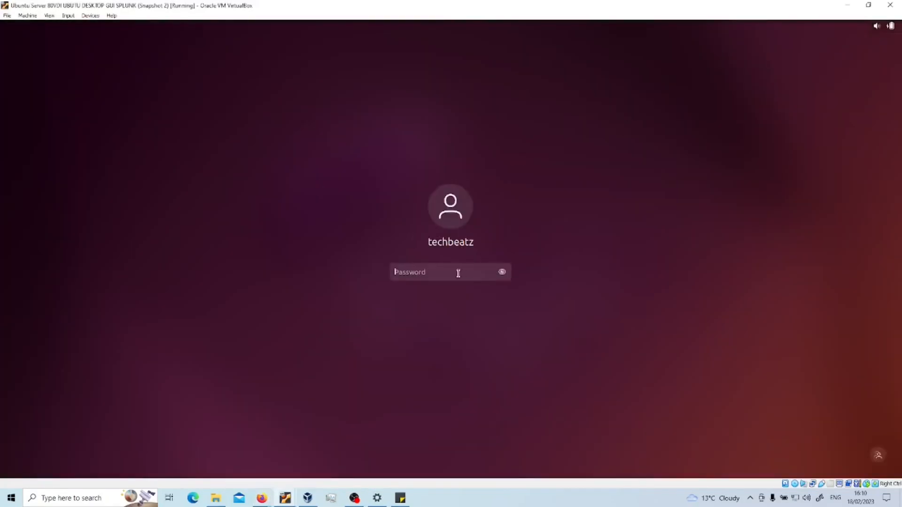
pyautogui.write('*')
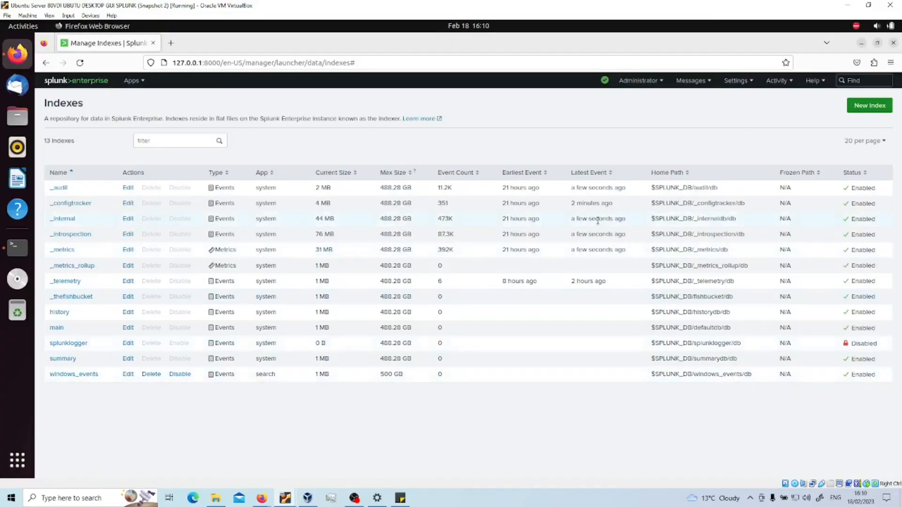
pyautogui.click(740, 82)
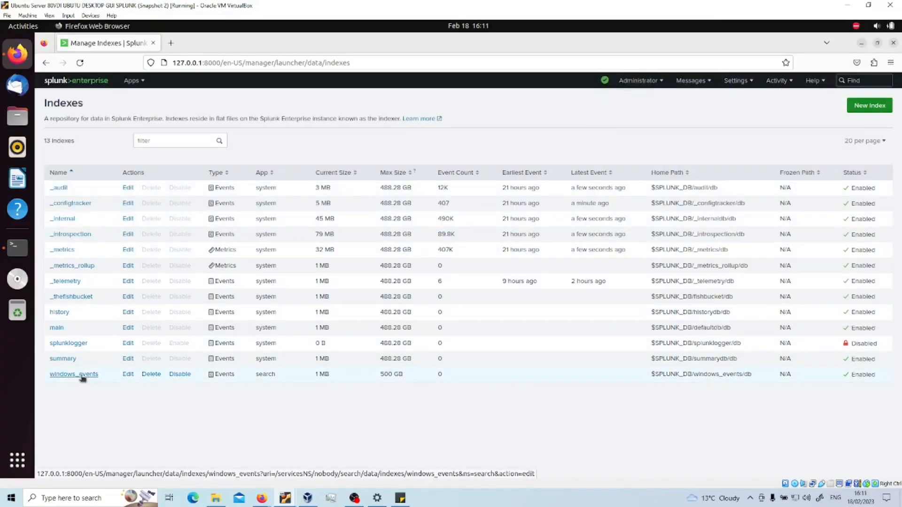
pyautogui.click(82, 376)
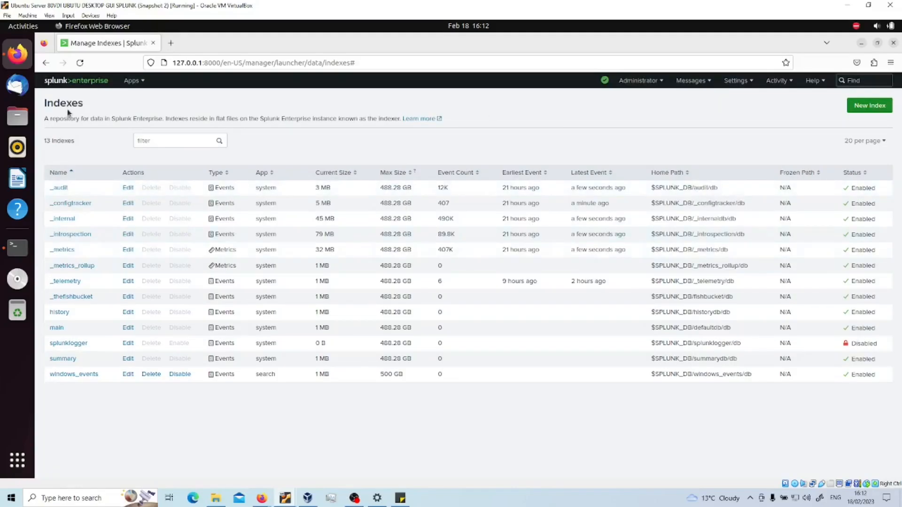
# Step: Go to Settings > Add Data, skip the tour, and pick the Forward data source
pyautogui.click(746, 83)
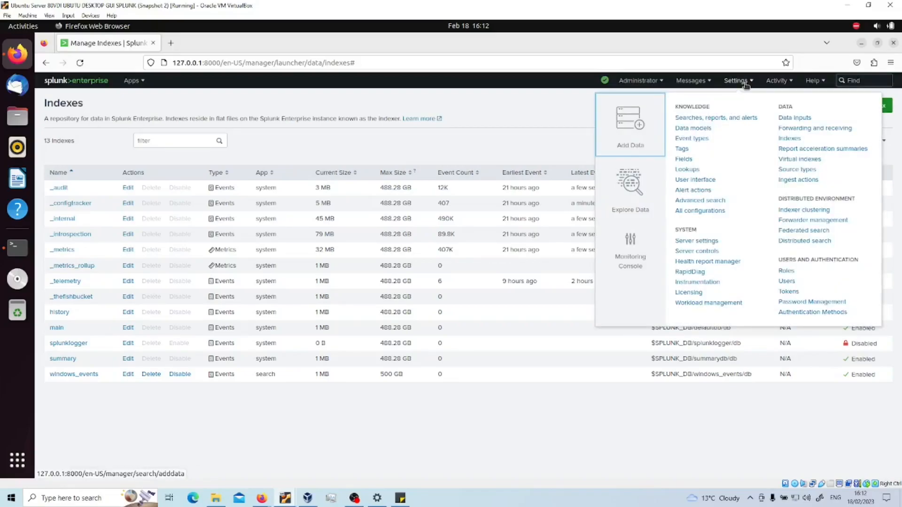
pyautogui.click(629, 130)
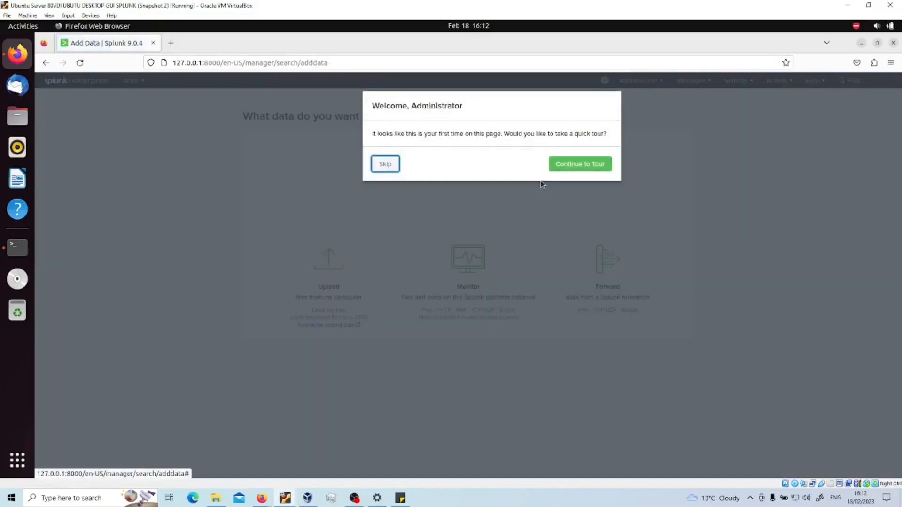
pyautogui.click(393, 164)
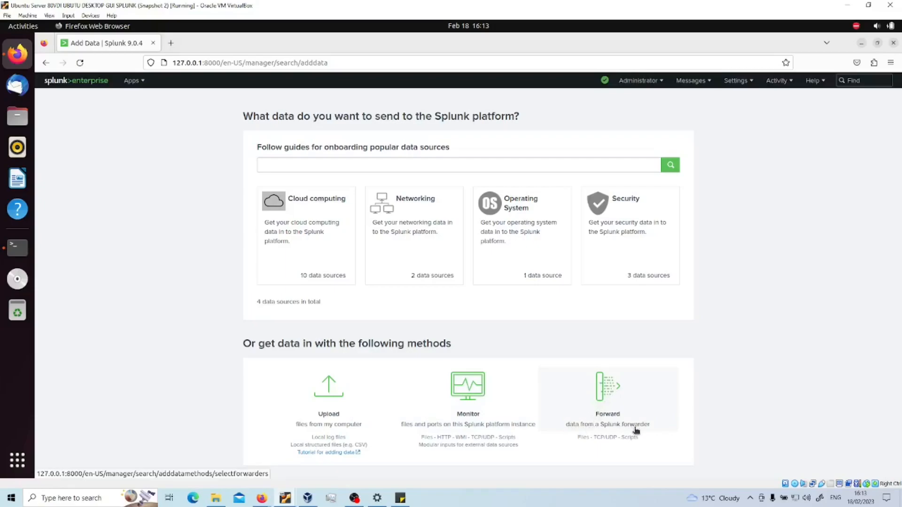
pyautogui.click(613, 403)
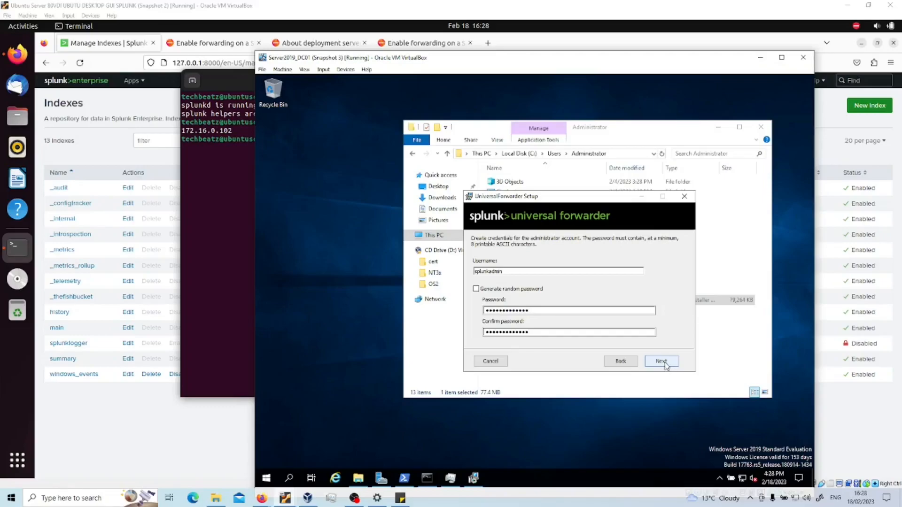
# Step: Skip the credentials and deployment server pages, keeping receiving indexer 172.16.0.102 on port 9997
pyautogui.click(662, 362)
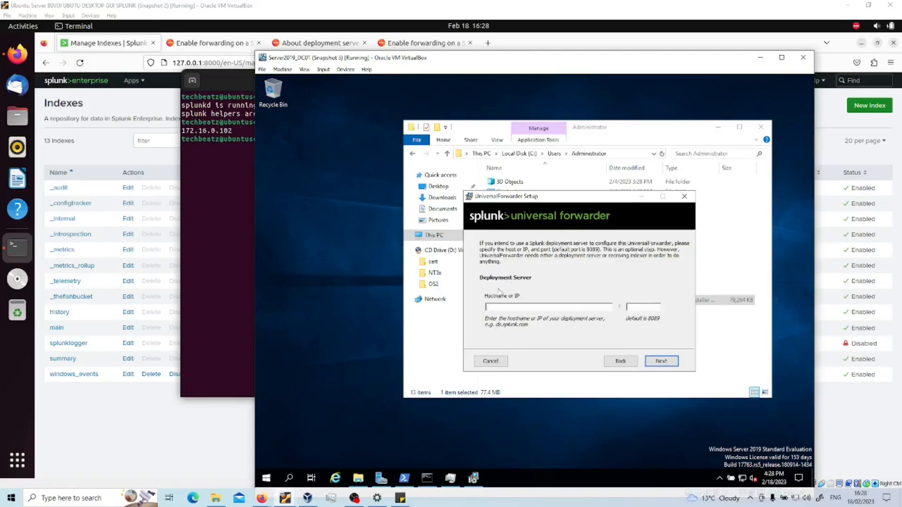
pyautogui.click(662, 361)
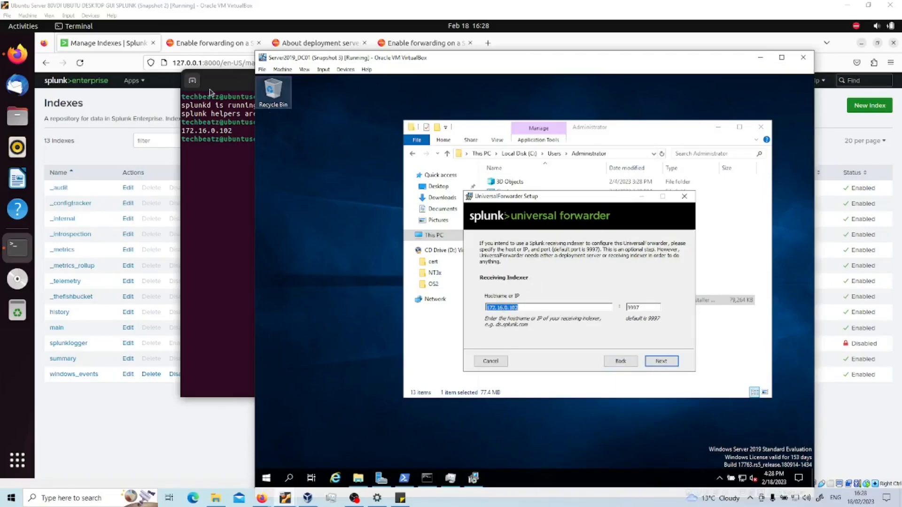
pyautogui.moveTo(426, 59); pyautogui.dragTo(507, 43)
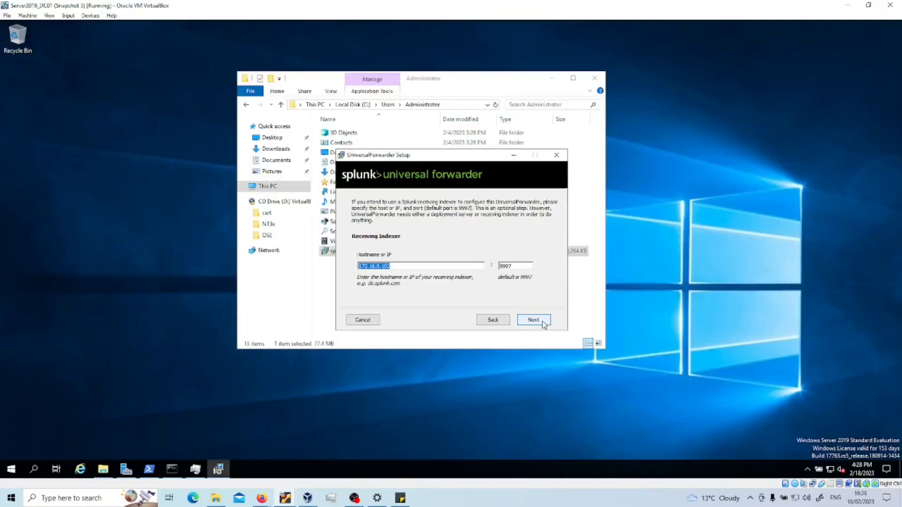
pyautogui.click(542, 323)
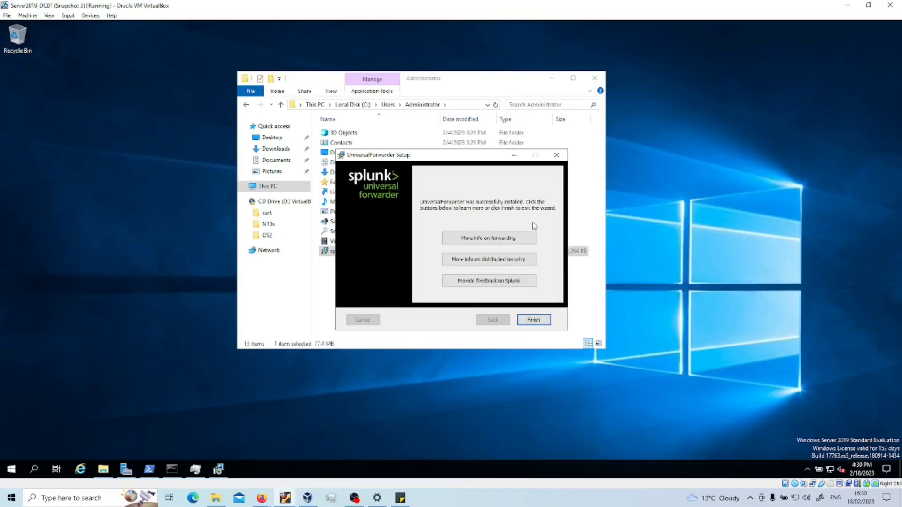
# Step: Close the finished forwarder setup and restart the SplunkForwarder Service under splunkd in Task Manager
pyautogui.click(532, 320)
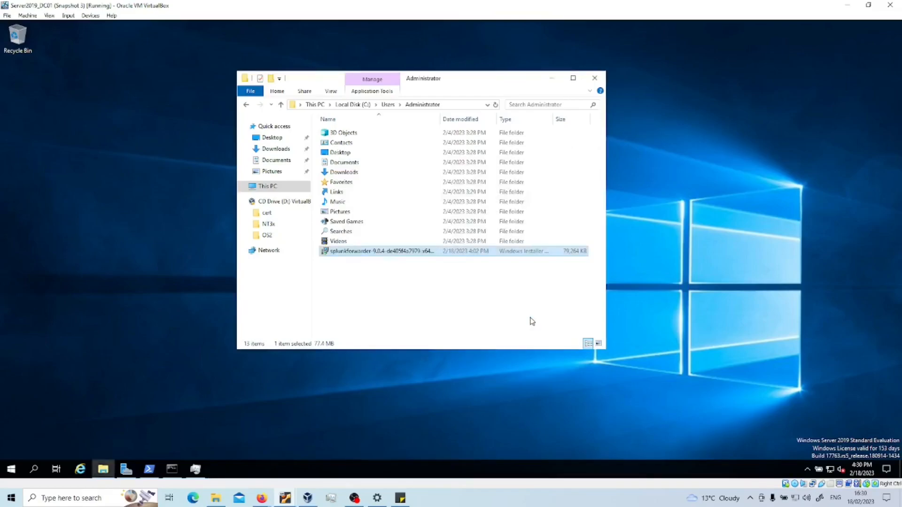
pyautogui.hotkey('ctrl', 'shift', 'Escape')
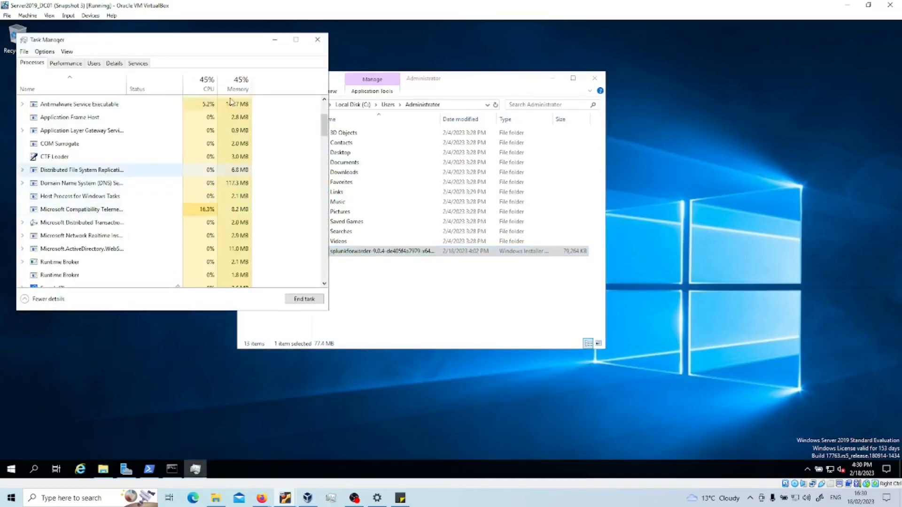
pyautogui.moveTo(324, 131); pyautogui.dragTo(326, 146)
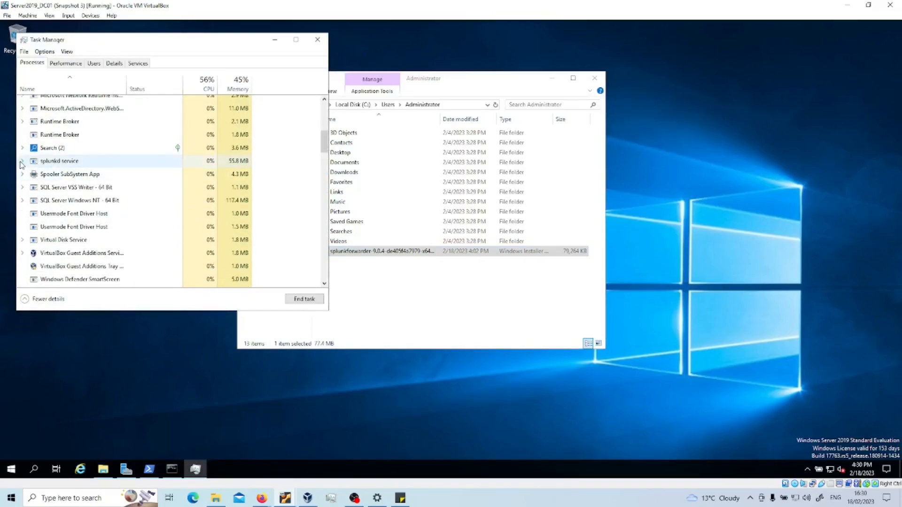
pyautogui.click(22, 162)
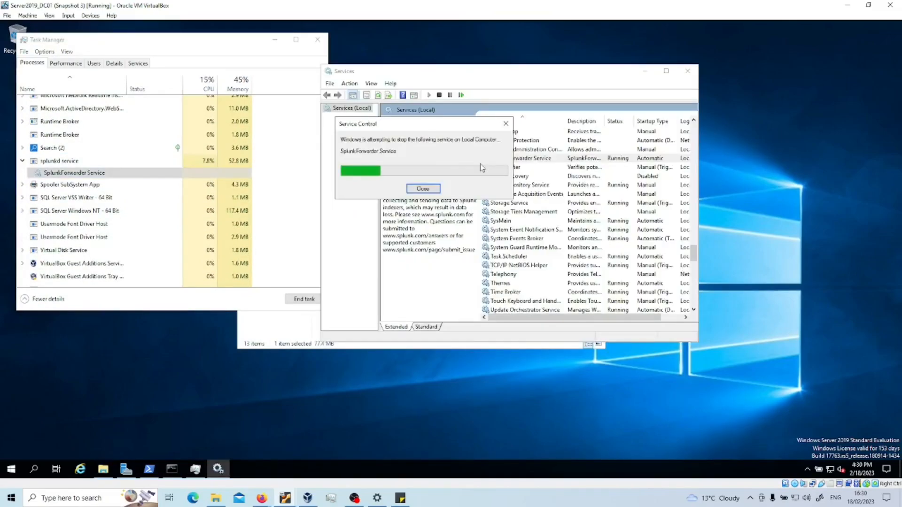
pyautogui.click(646, 71)
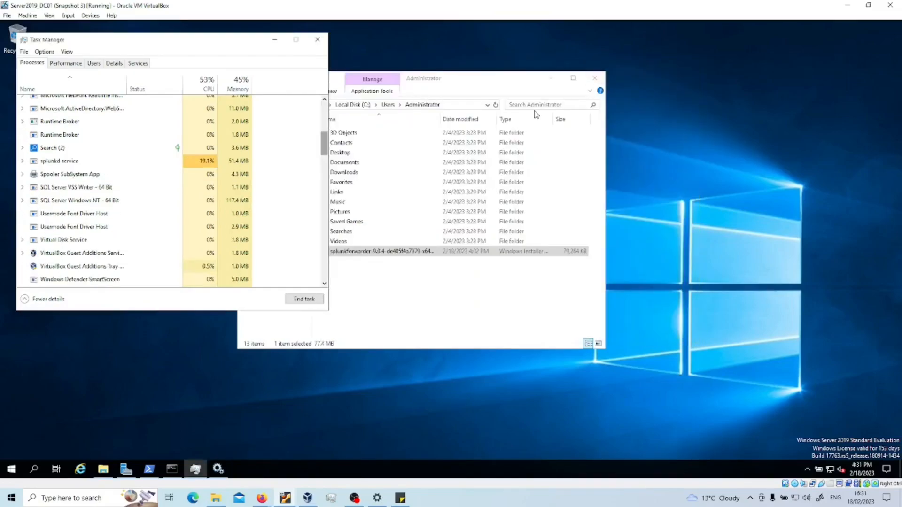
# Step: On the Ubuntu VM, go to Splunk Settings > Add Data and choose Forward
pyautogui.moveTo(284, 501)
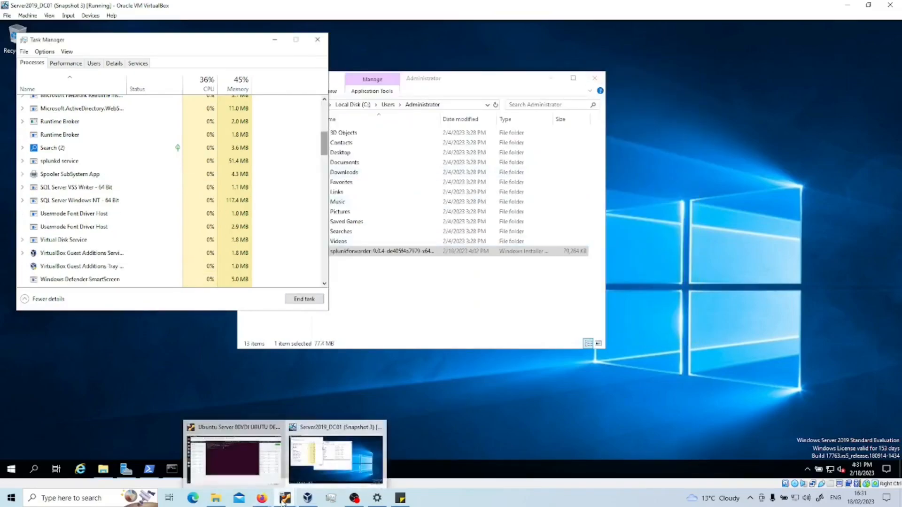
pyautogui.click(239, 462)
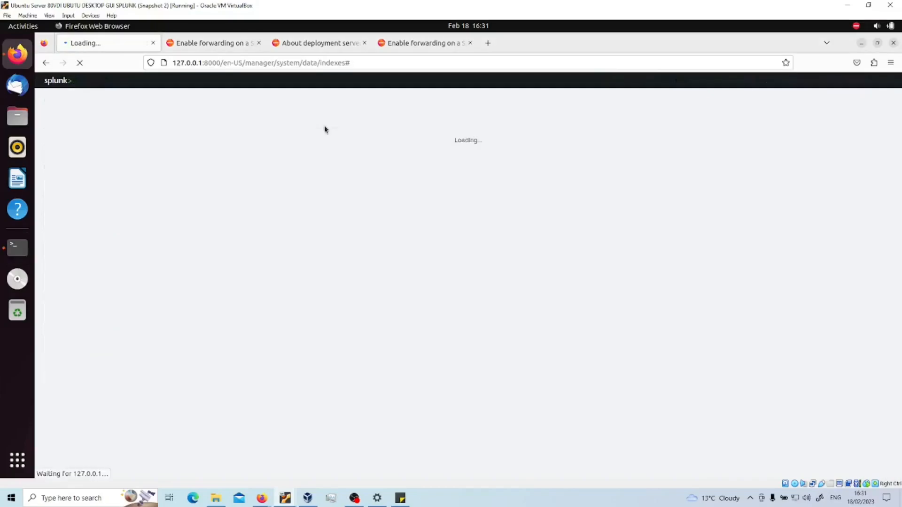
pyautogui.click(736, 80)
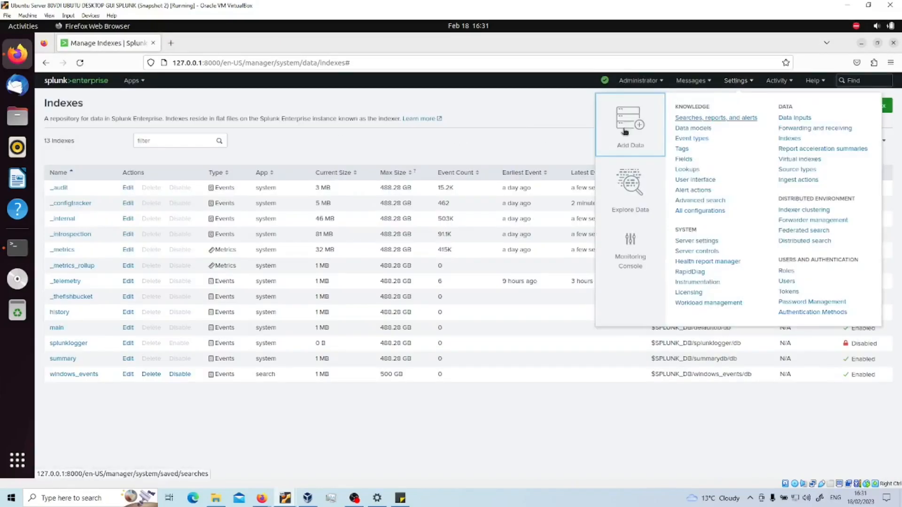
pyautogui.click(627, 123)
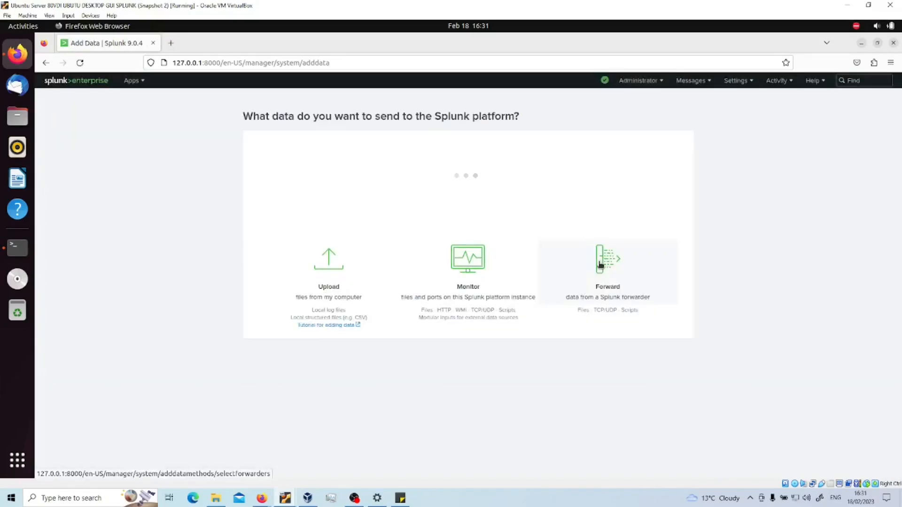
pyautogui.click(603, 409)
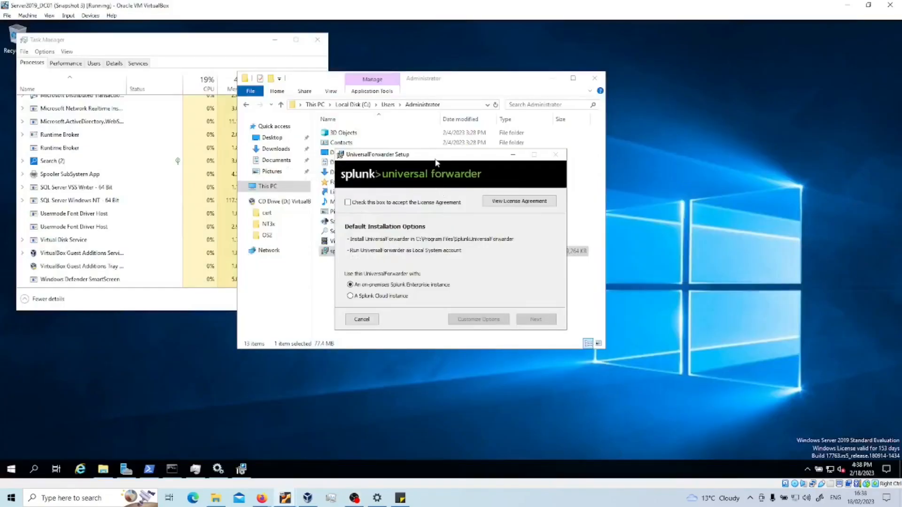
# Step: Accept the license and create admin user splunkadmin with a custom password instead of a random one
pyautogui.moveTo(435, 162); pyautogui.dragTo(534, 161)
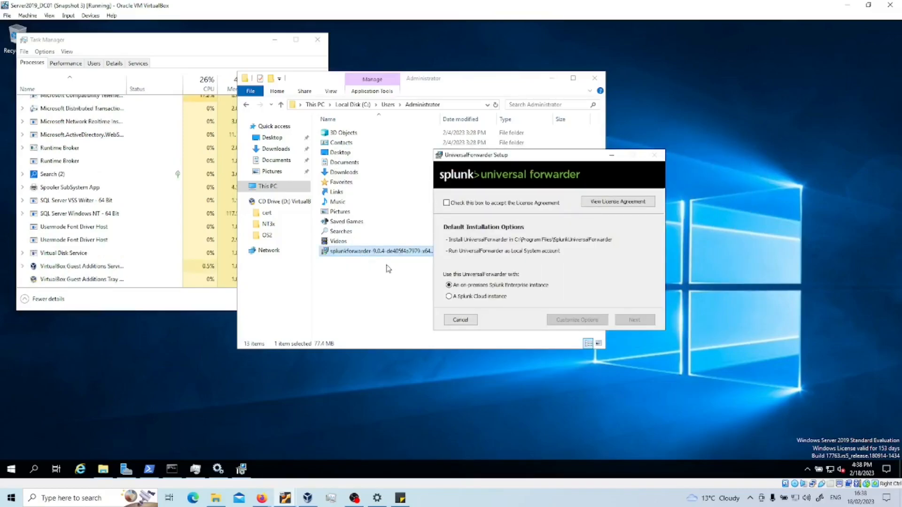
pyautogui.click(446, 204)
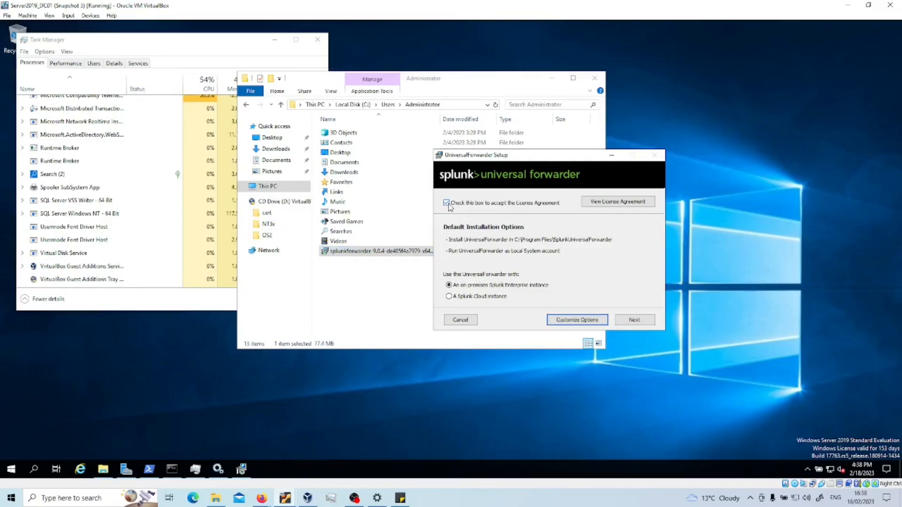
pyautogui.click(634, 320)
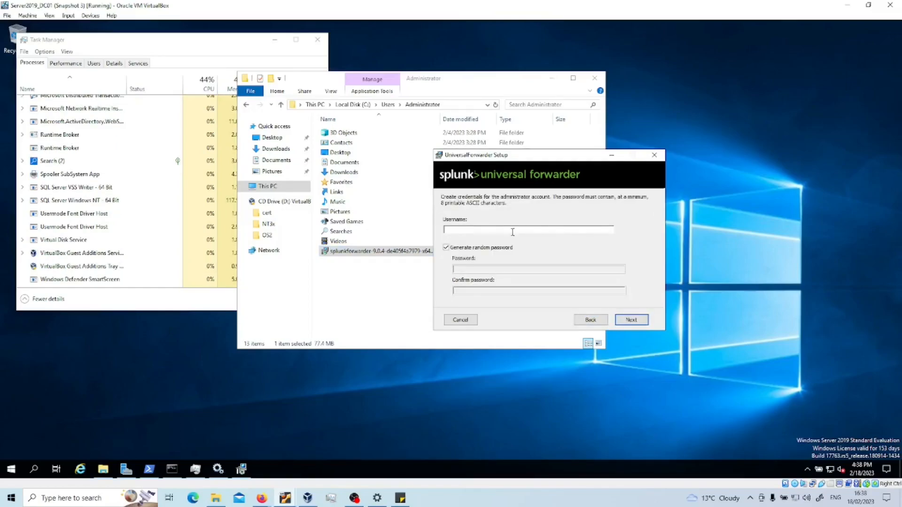
pyautogui.write('splunkadmin')
pyautogui.click(470, 249)
pyautogui.click(477, 268)
pyautogui.write('••')
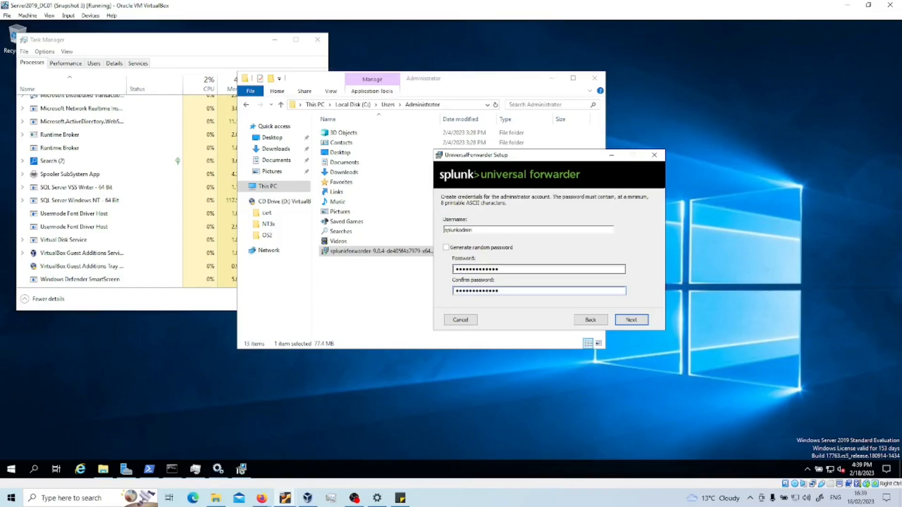
pyautogui.click(635, 321)
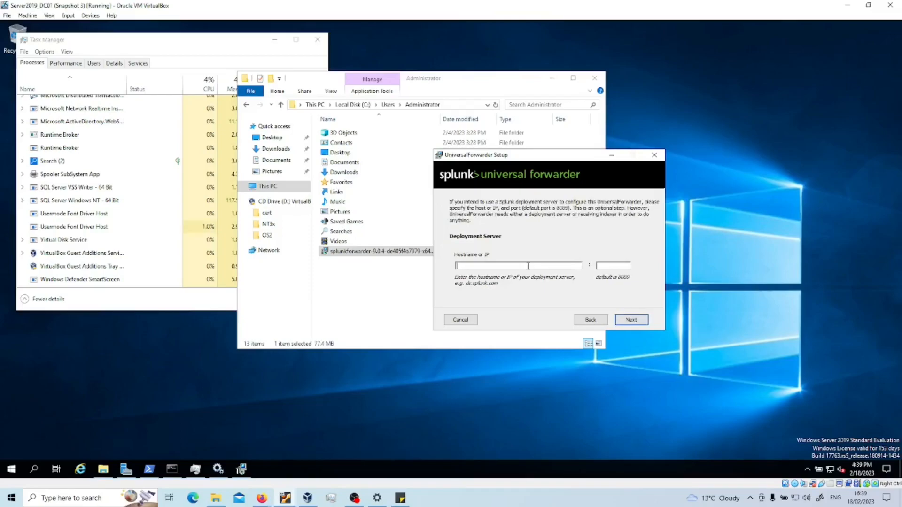
# Step: Set deployment server 172.16.0.102, keep receiving indexer 172.16.0.102:9997, and start installing
pyautogui.click(513, 264)
pyautogui.moveTo(261, 498)
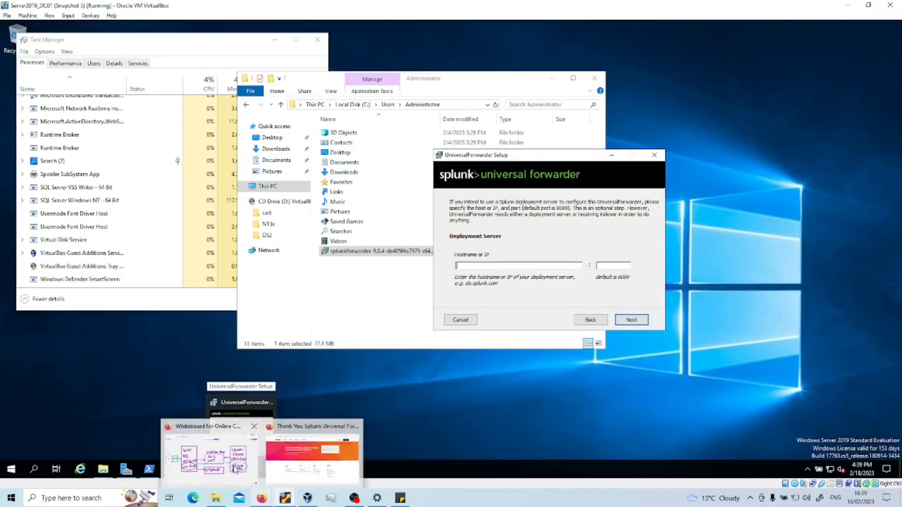
pyautogui.click(212, 449)
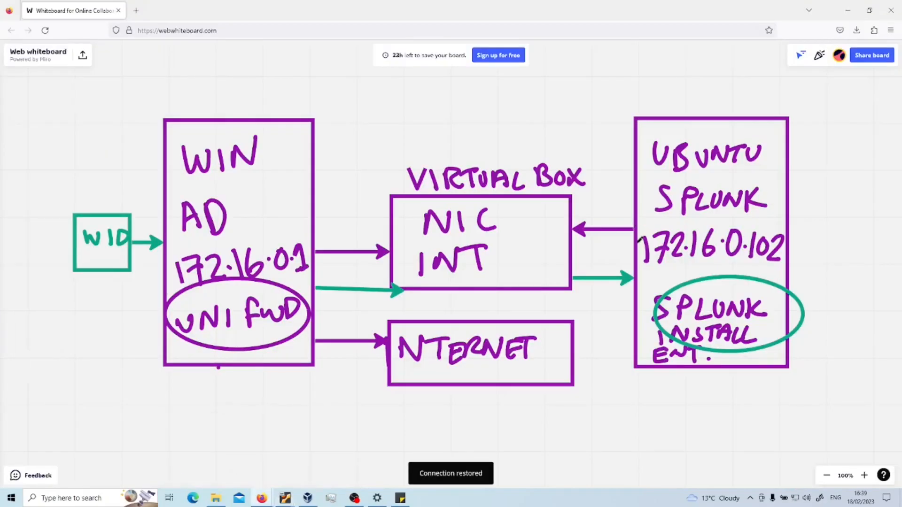
pyautogui.hotkey('alt', 'Tab')
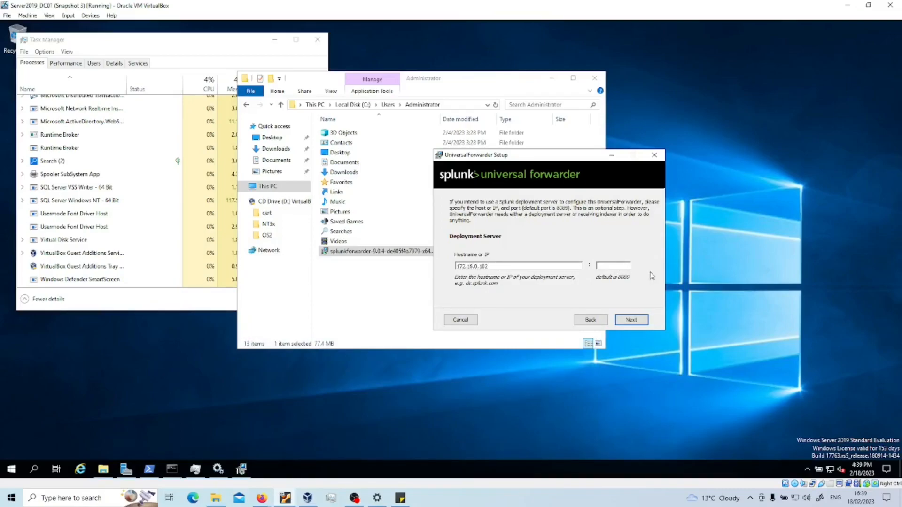
pyautogui.write('8089')
pyautogui.press('Return')
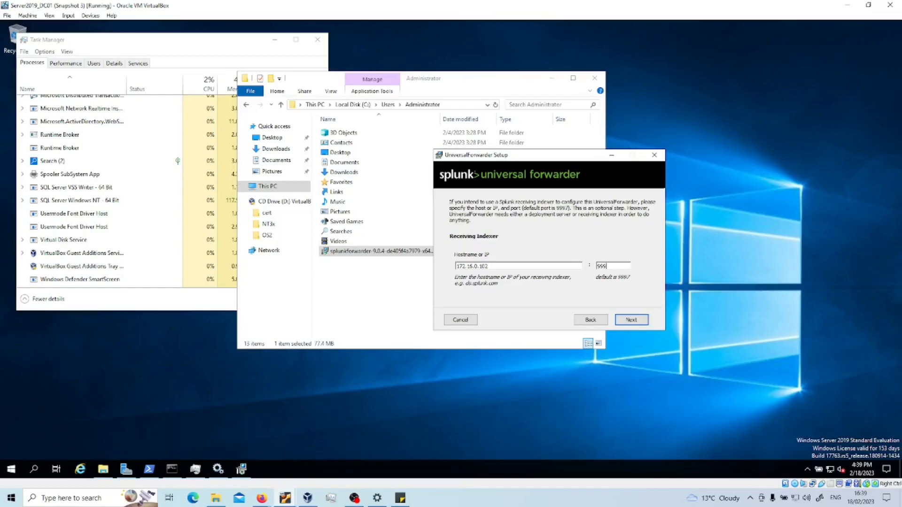
pyautogui.click(632, 323)
pyautogui.click(631, 320)
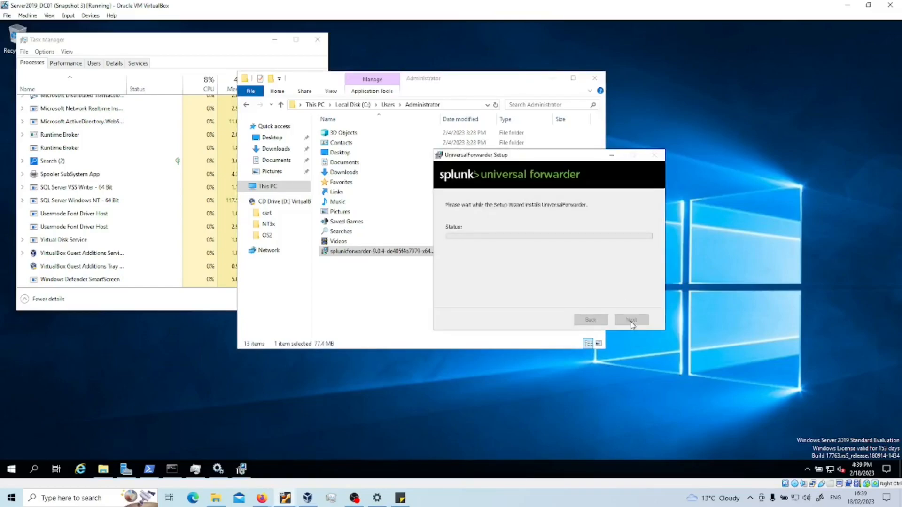
# Step: Close the finished setup wizard and log back in to Splunk on the Ubuntu VM
pyautogui.click(630, 320)
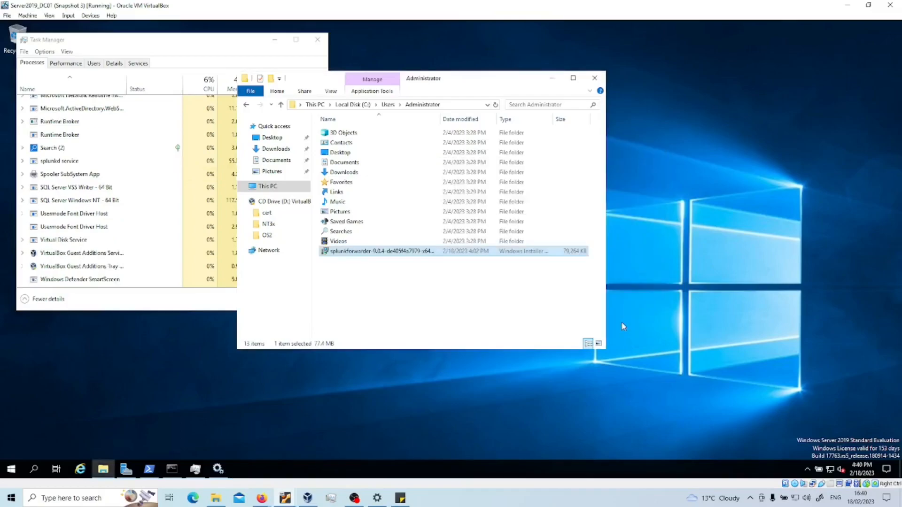
pyautogui.click(552, 78)
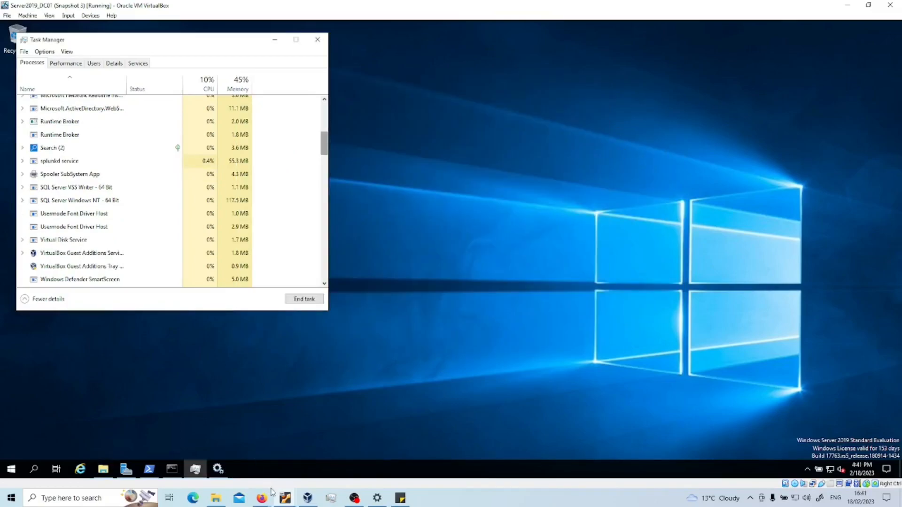
pyautogui.moveTo(280, 499)
pyautogui.click(258, 466)
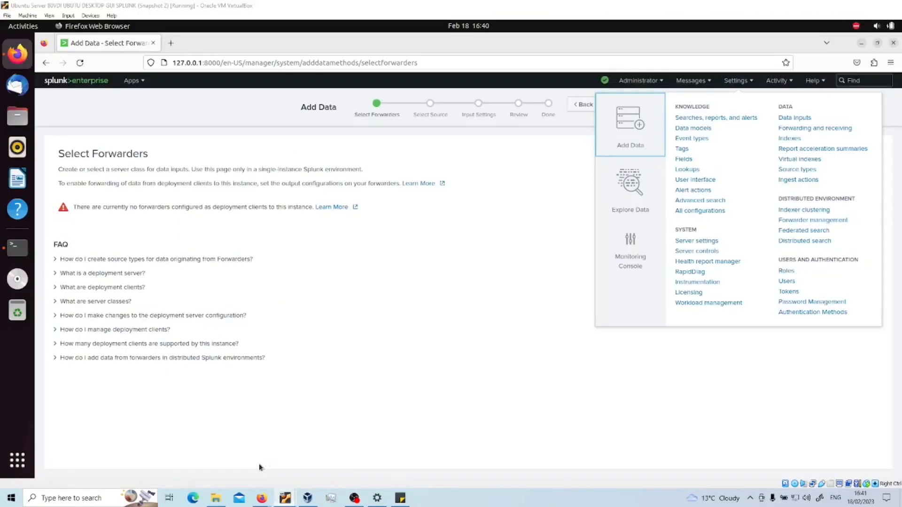
pyautogui.write('*******')
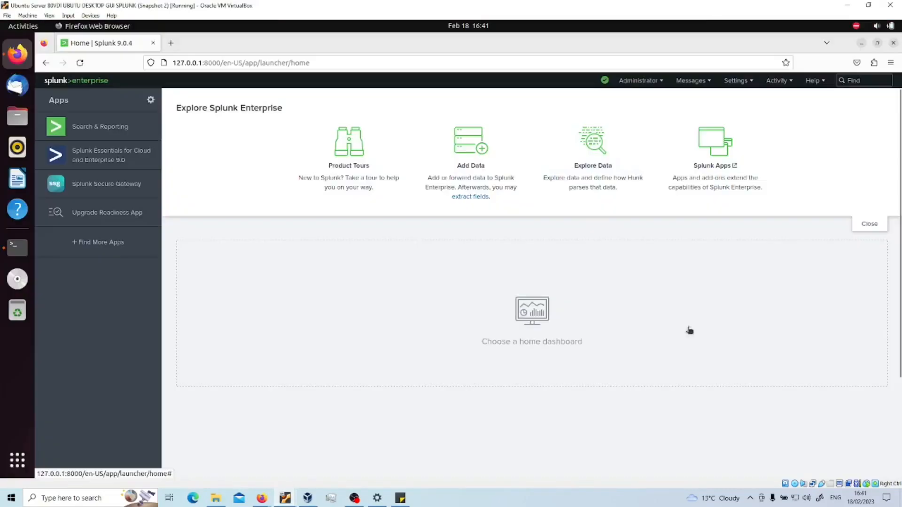
# Step: Open Settings > Add Data > Forward again until Server2019-DC is listed as an available host
pyautogui.click(742, 82)
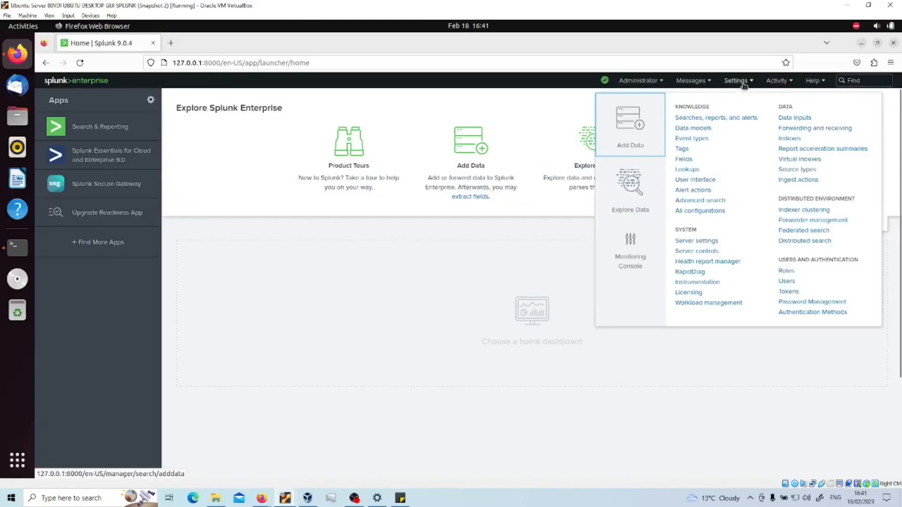
pyautogui.click(635, 133)
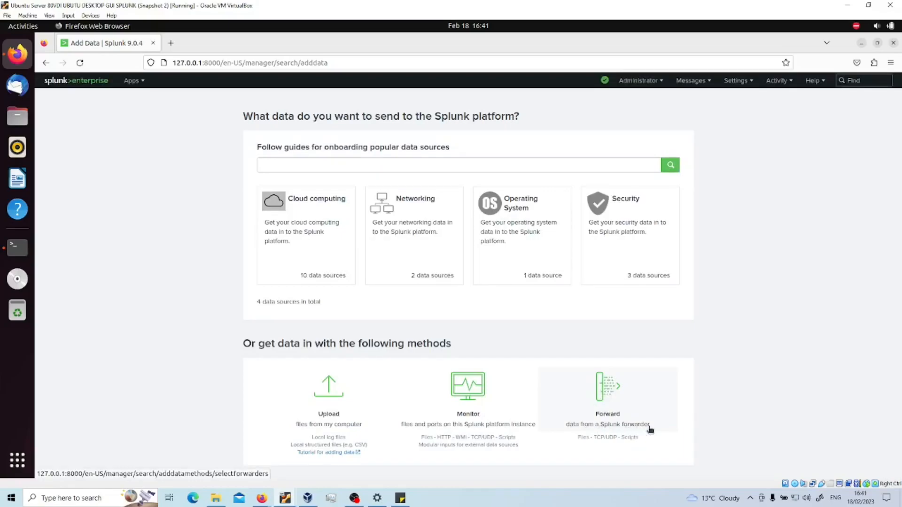
pyautogui.click(613, 396)
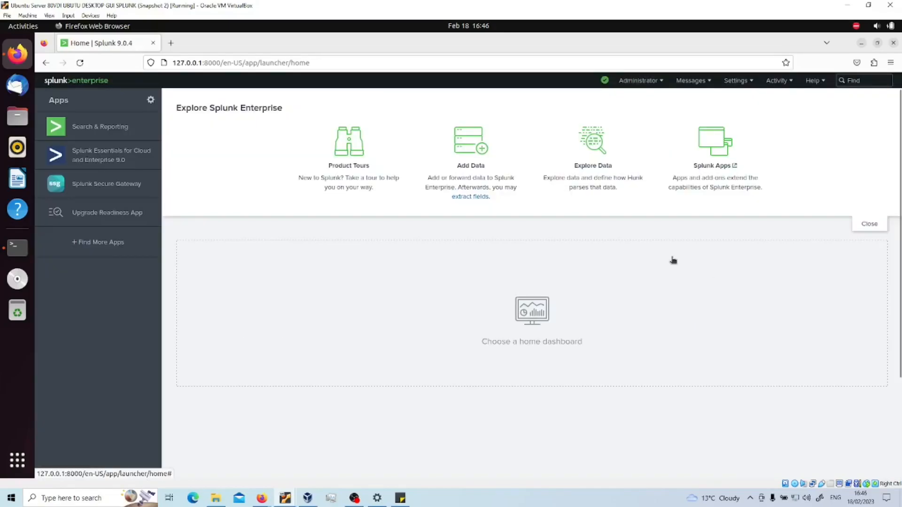
pyautogui.click(740, 81)
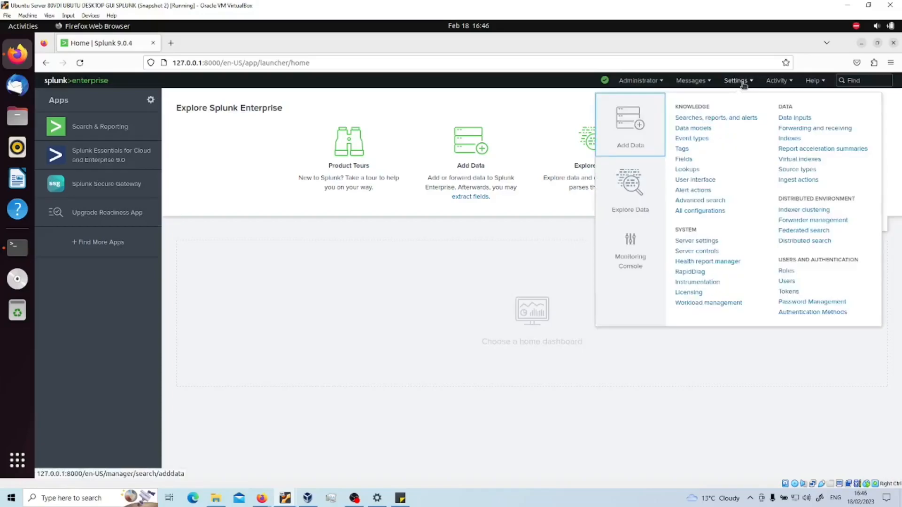
pyautogui.click(637, 122)
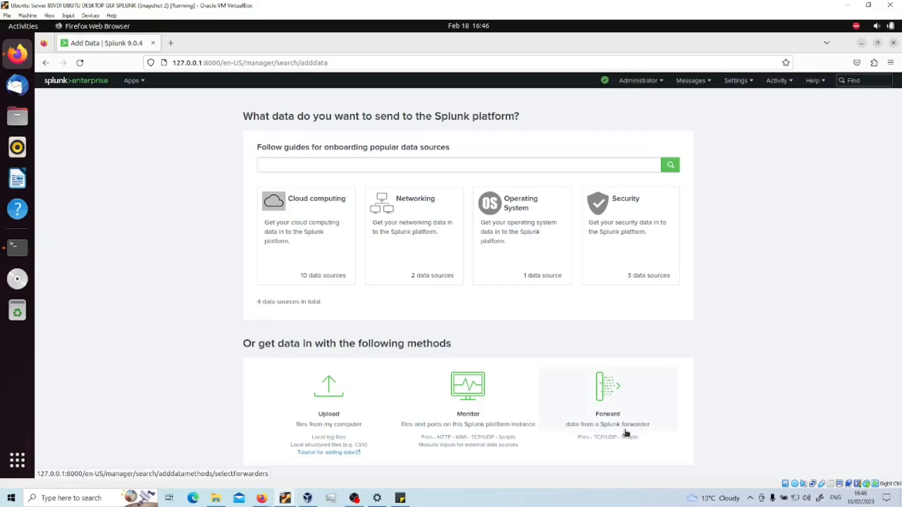
pyautogui.click(610, 399)
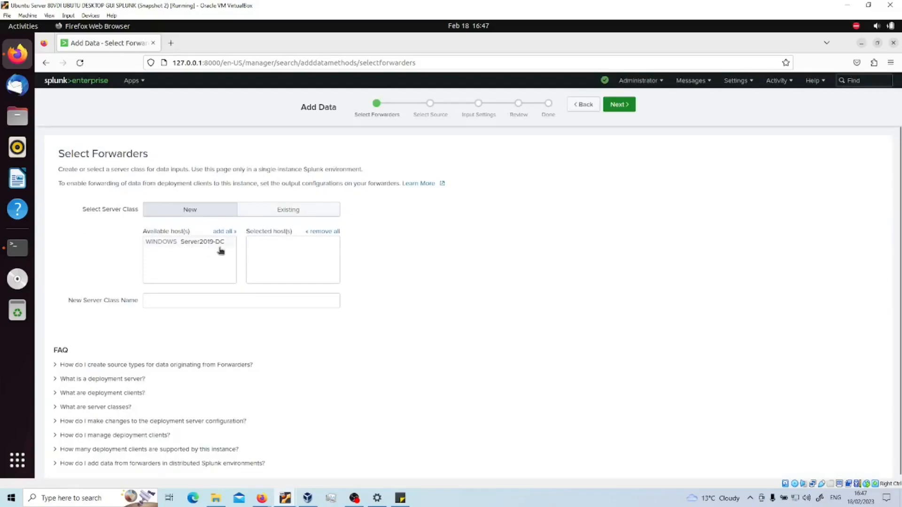
# Step: Select host Server2019-DC, name the new server class primary_domain_controller, and continue
pyautogui.moveTo(285, 501)
pyautogui.click(336, 463)
pyautogui.click(197, 243)
pyautogui.click(295, 244)
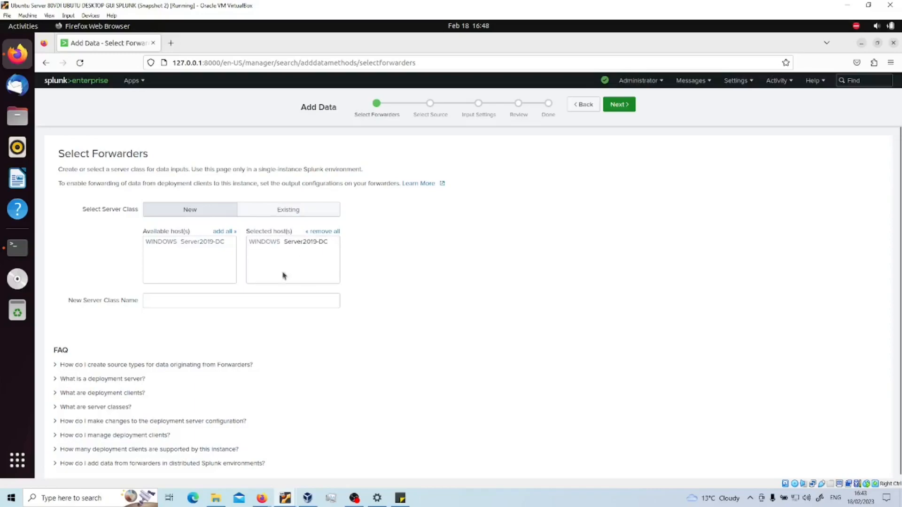
pyautogui.click(232, 299)
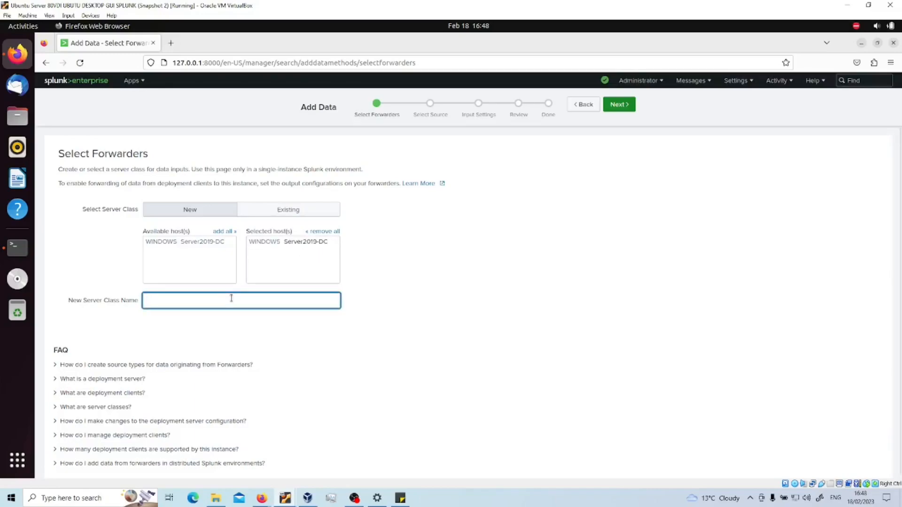
pyautogui.write('domain_controller')
pyautogui.press('Home')
pyautogui.write('primary_')
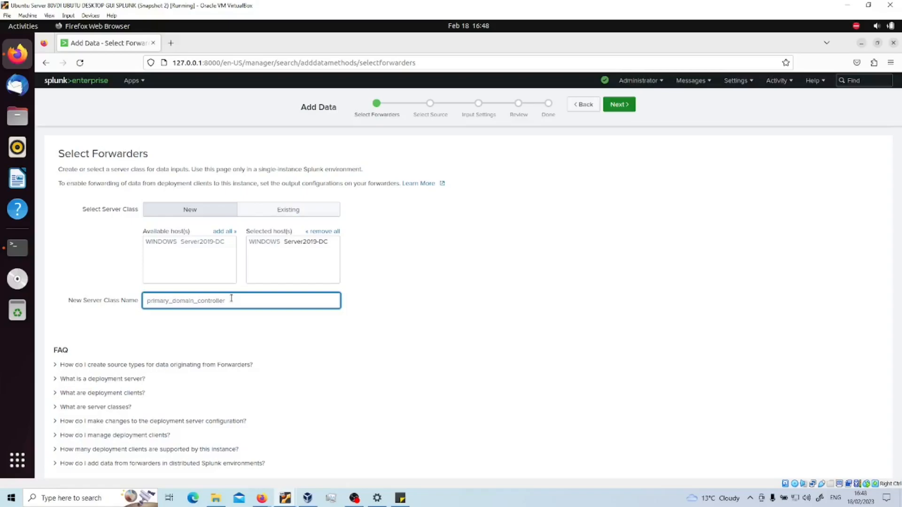
pyautogui.click(619, 104)
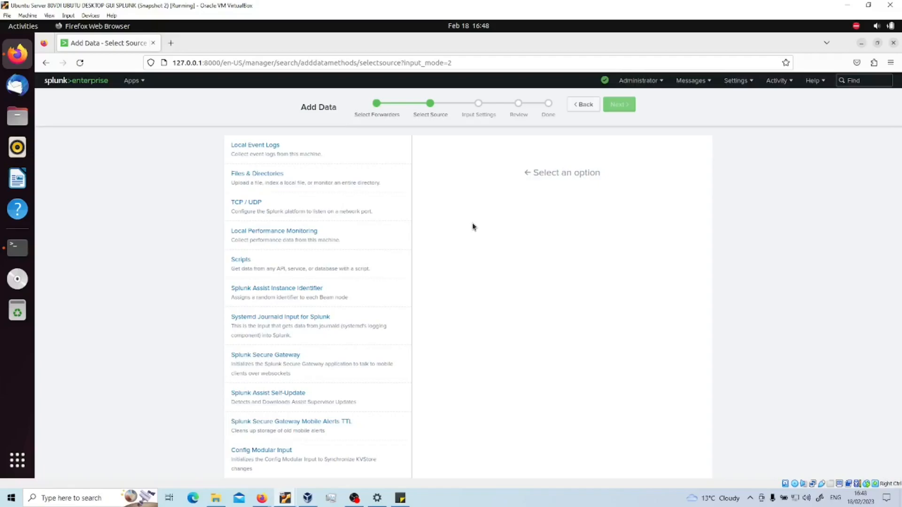
# Step: Under Local Event Logs, select Application, ForwardedEvents, Security, Setup and System, then continue
pyautogui.scroll(-3, 403, 201)
pyautogui.scroll(3, 409, 191)
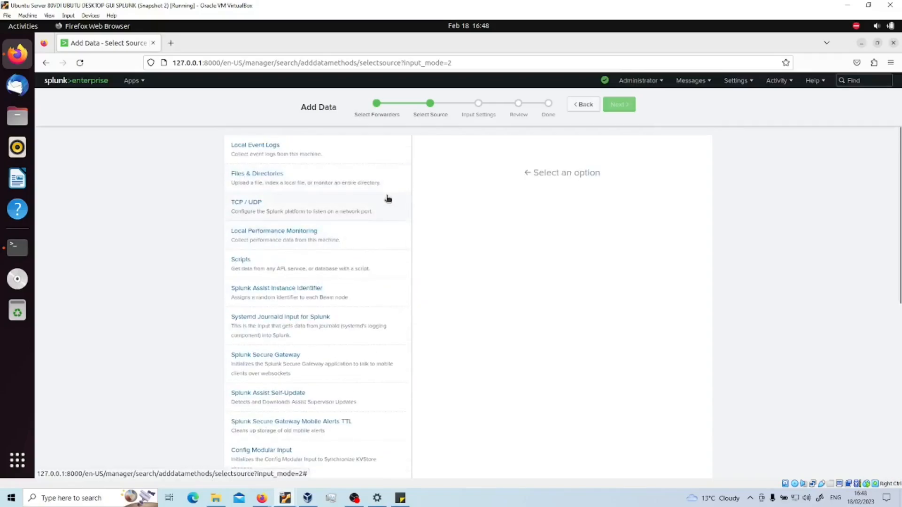
pyautogui.scroll(-10, 388, 198)
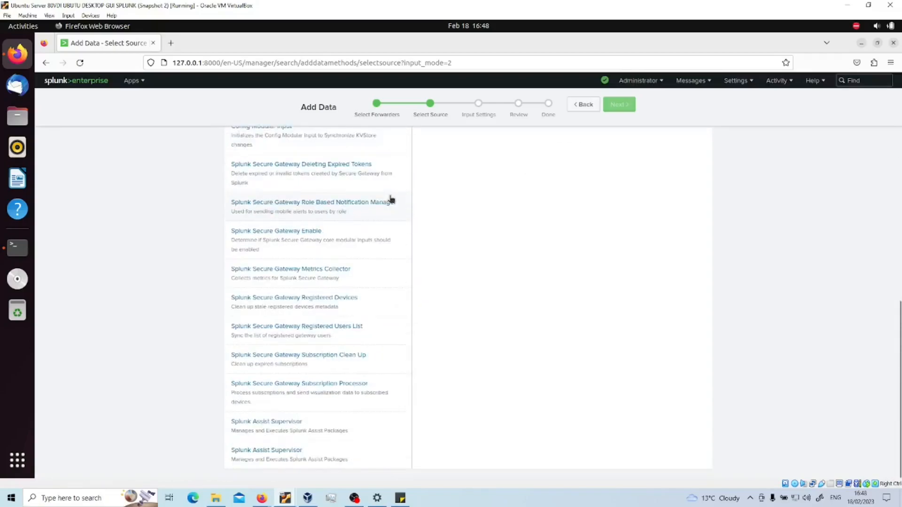
pyautogui.scroll(10, 391, 198)
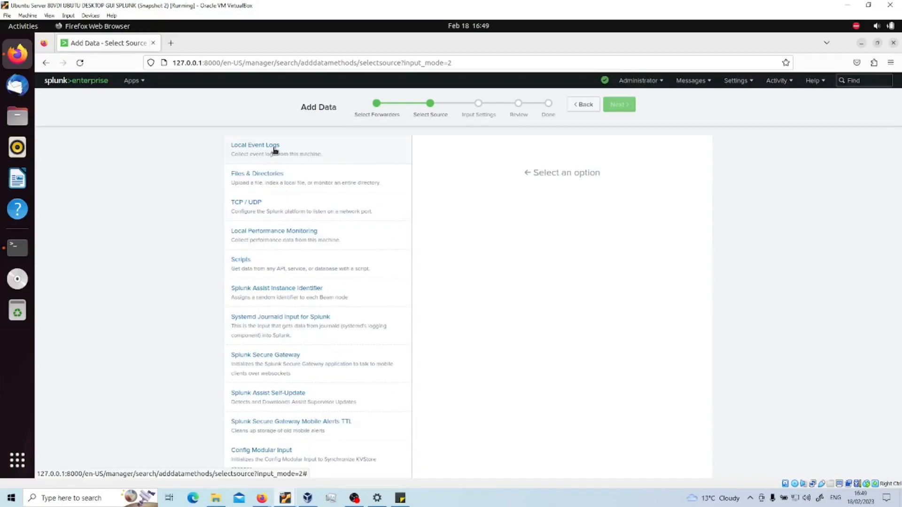
pyautogui.click(270, 149)
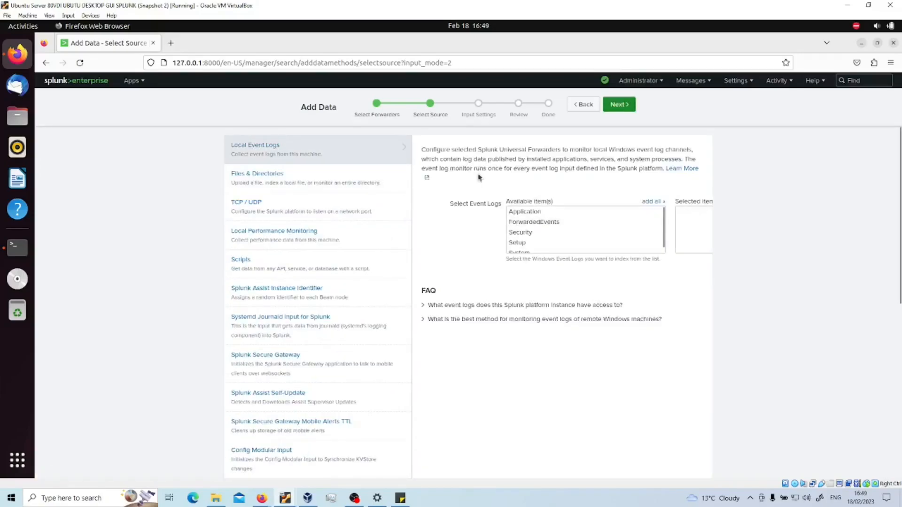
pyautogui.click(547, 213)
pyautogui.click(545, 222)
pyautogui.scroll(-1, 542, 235)
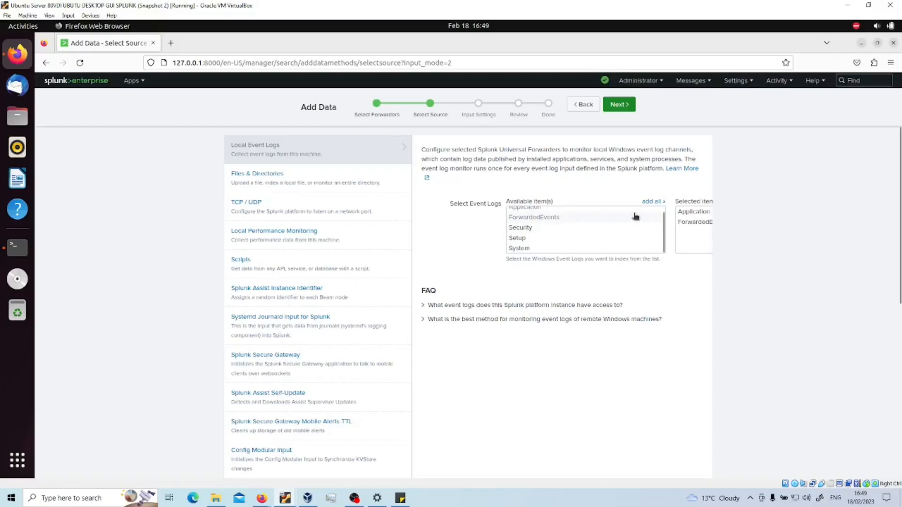
pyautogui.click(653, 201)
pyautogui.click(618, 105)
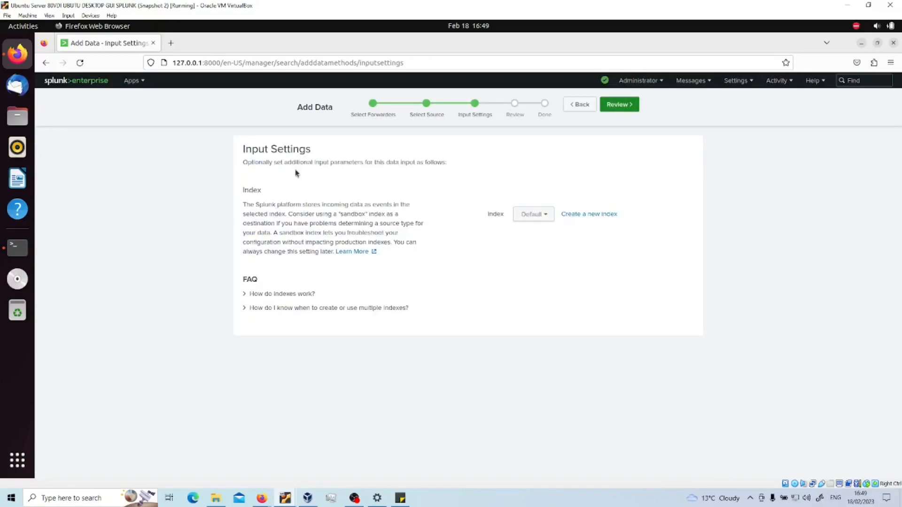
# Step: Set the input's destination index to windows_events and go to Review
pyautogui.click(549, 219)
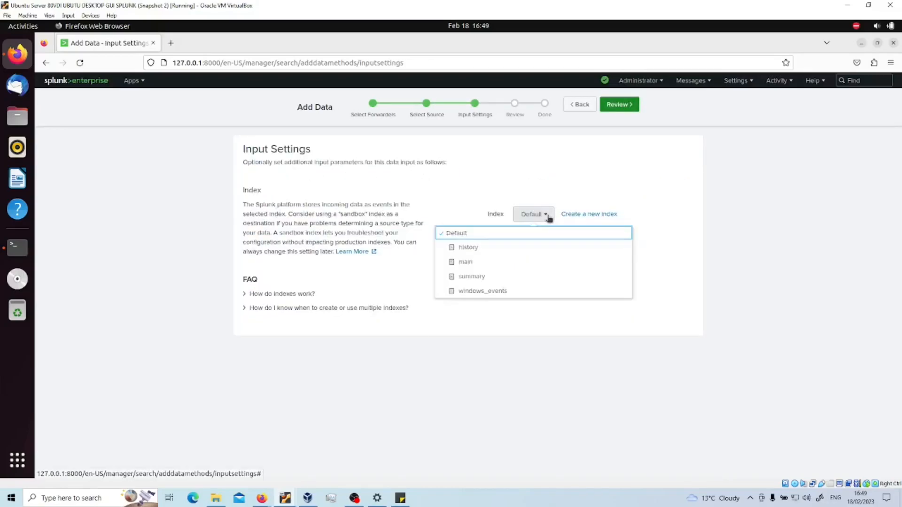
pyautogui.click(491, 293)
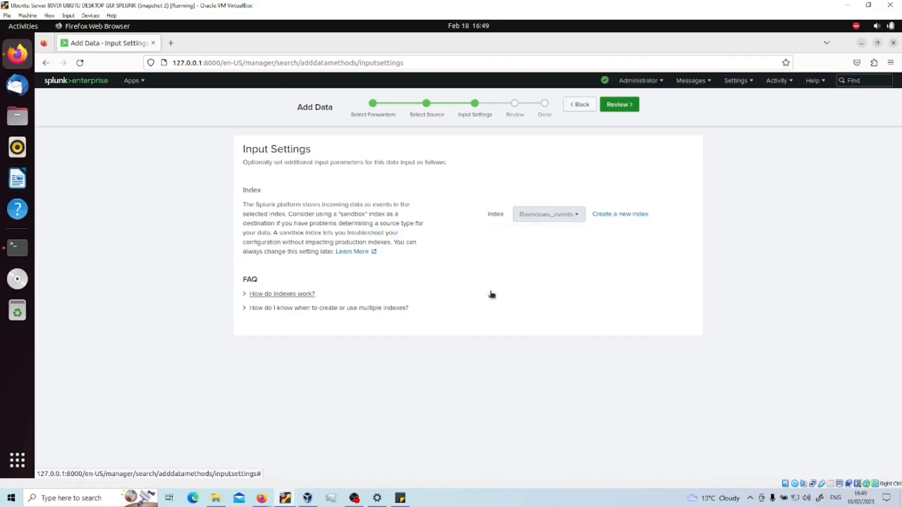
pyautogui.click(629, 105)
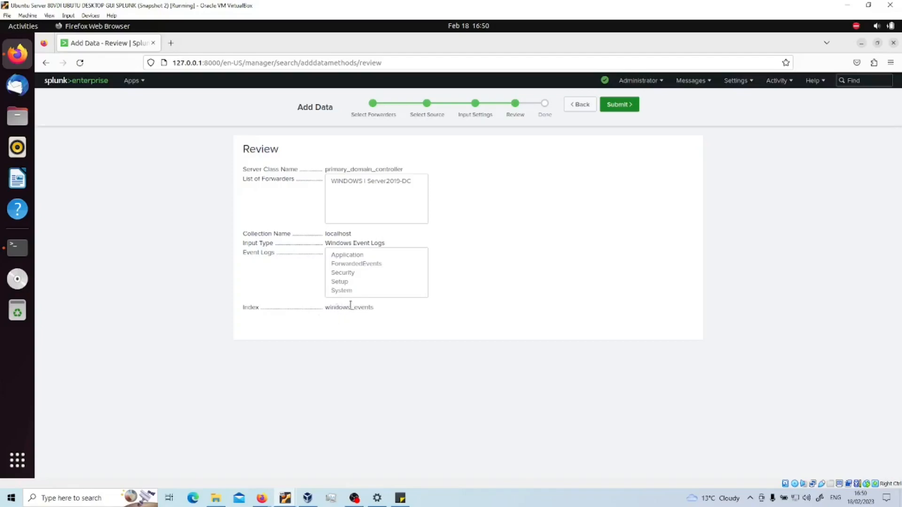
# Step: Submit the new event log input and start searching its data, dismissing the welcome tour
pyautogui.click(617, 105)
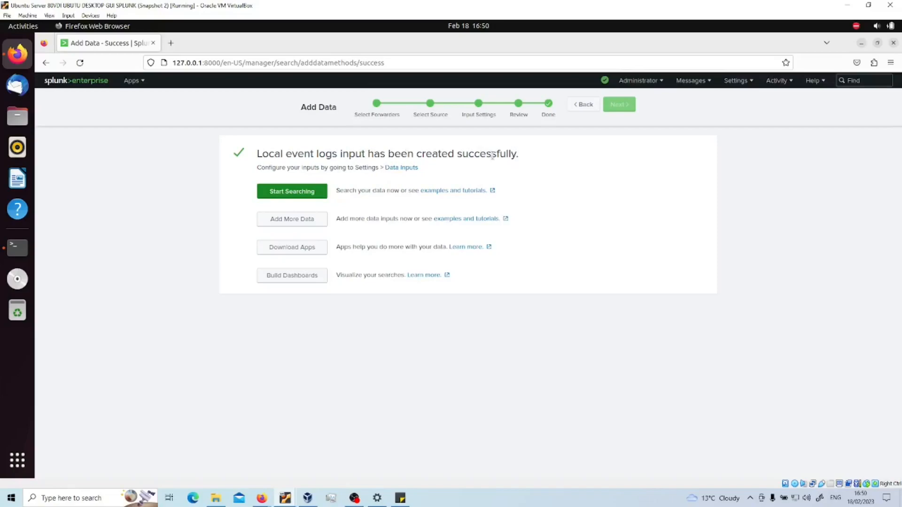
pyautogui.click(298, 193)
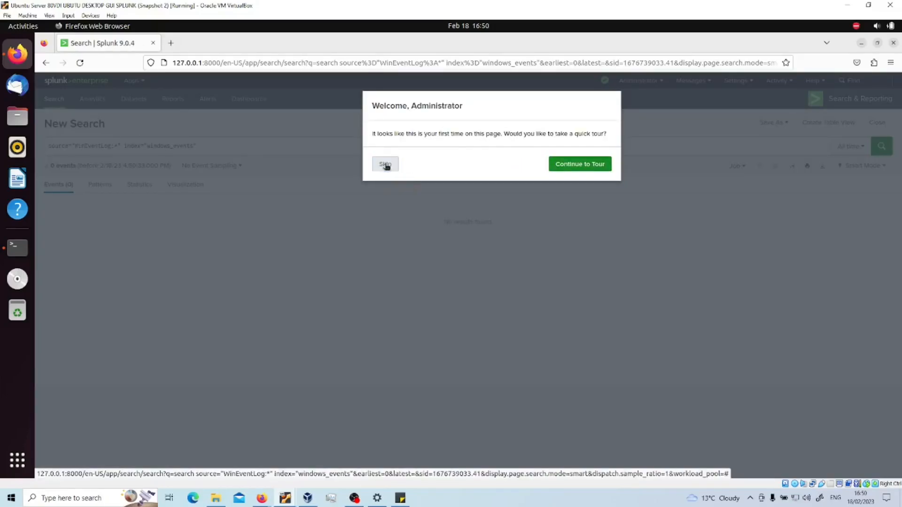
pyautogui.click(385, 164)
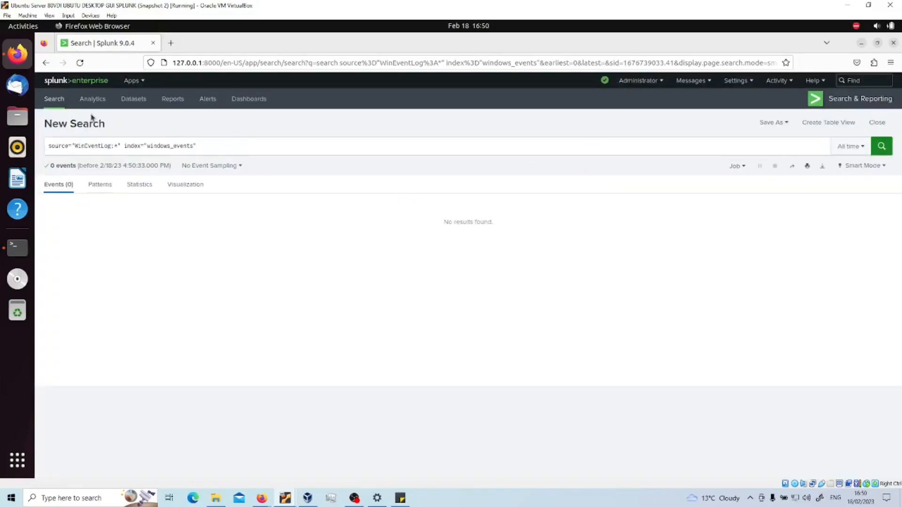
# Step: Open Settings > Indexes to check the windows_events index
pyautogui.click(747, 81)
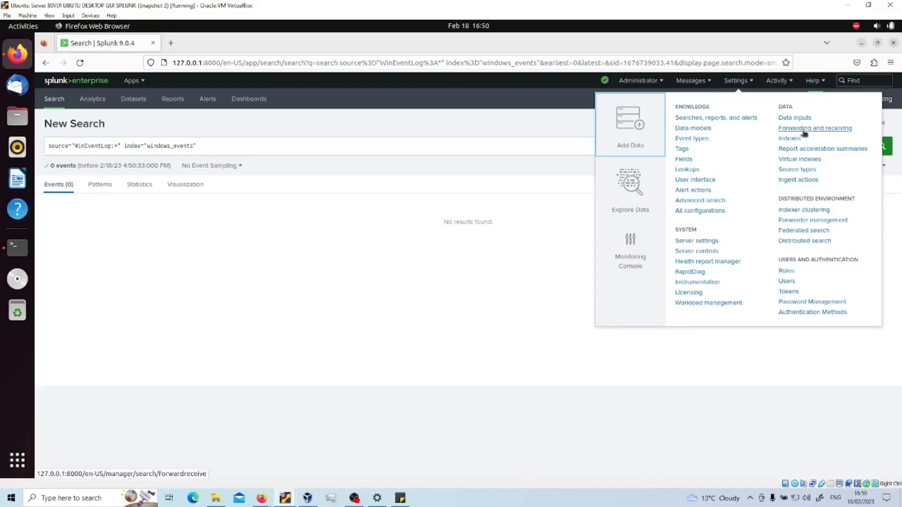
pyautogui.click(804, 131)
pyautogui.click(791, 139)
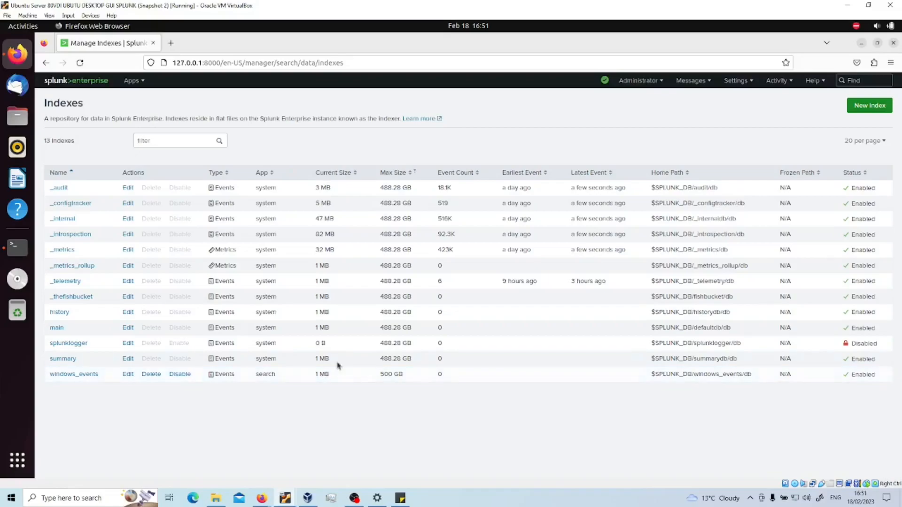
# Step: On the Server2019_DC01 VM, minimize open windows, dismiss the blocked-content warning, and sign out
pyautogui.click(308, 498)
pyautogui.click(285, 498)
pyautogui.click(335, 460)
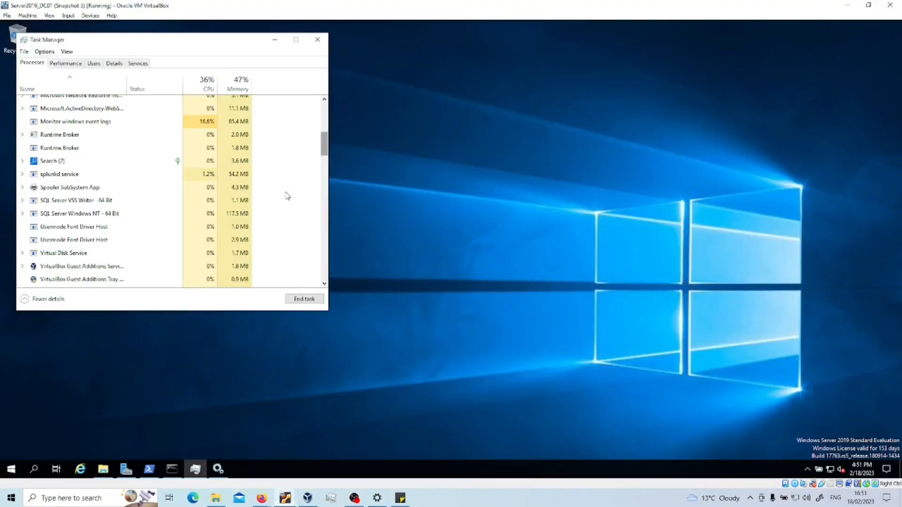
pyautogui.click(275, 40)
pyautogui.click(126, 469)
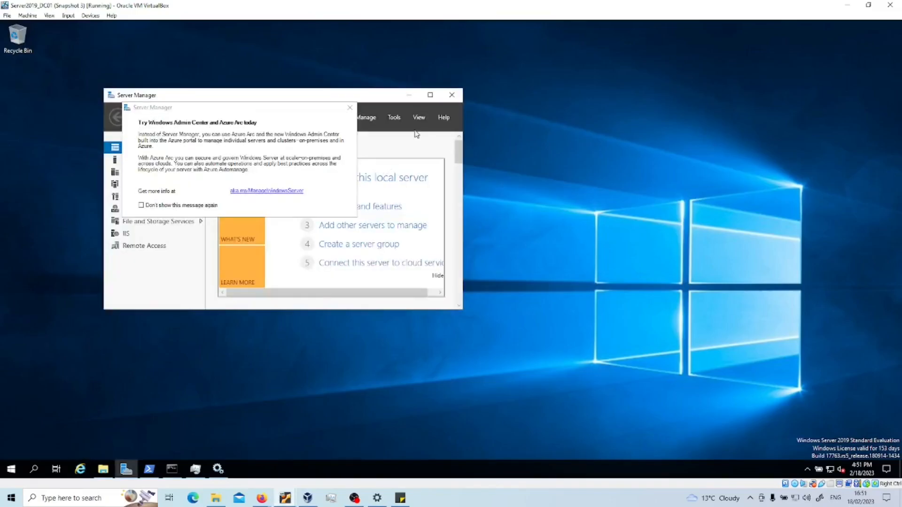
pyautogui.click(408, 94)
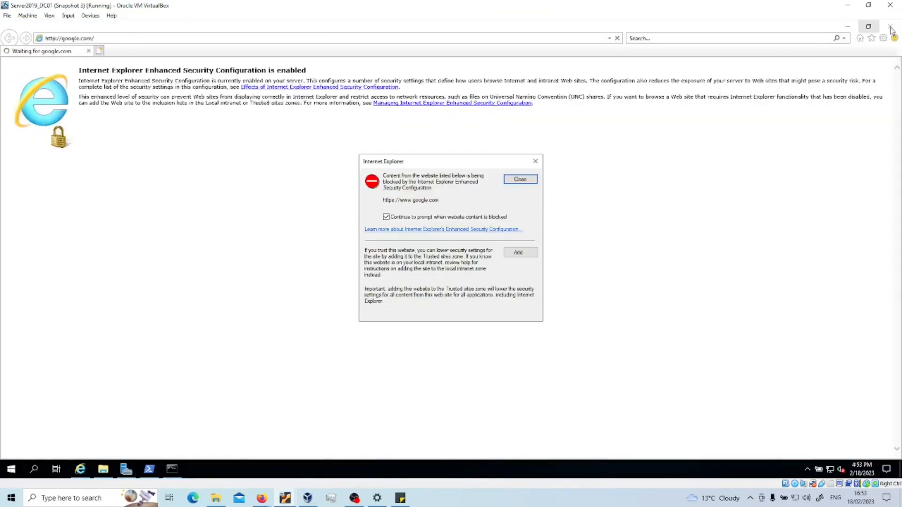
pyautogui.click(536, 161)
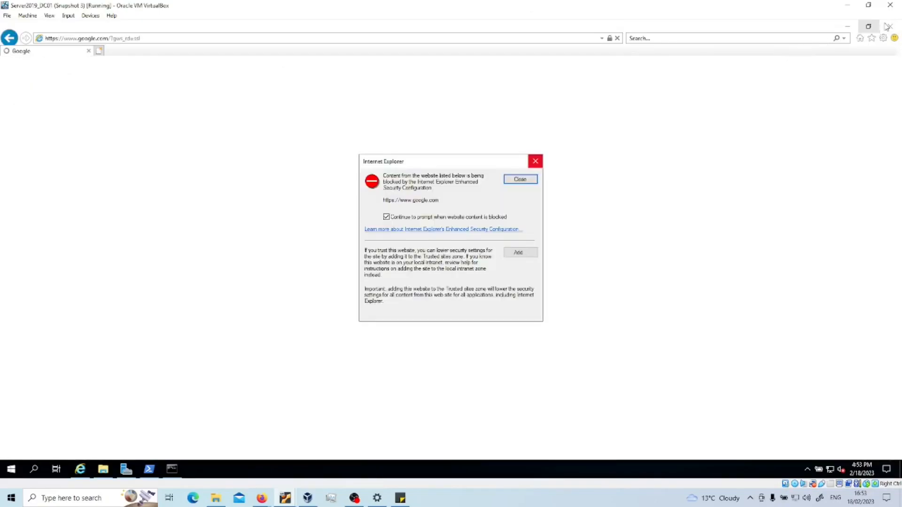
pyautogui.click(536, 161)
pyautogui.click(8, 474)
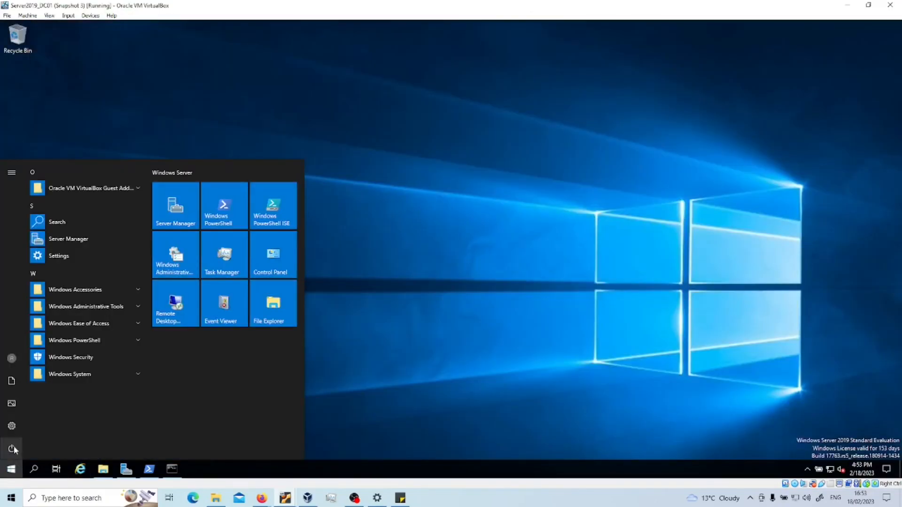
pyautogui.click(11, 358)
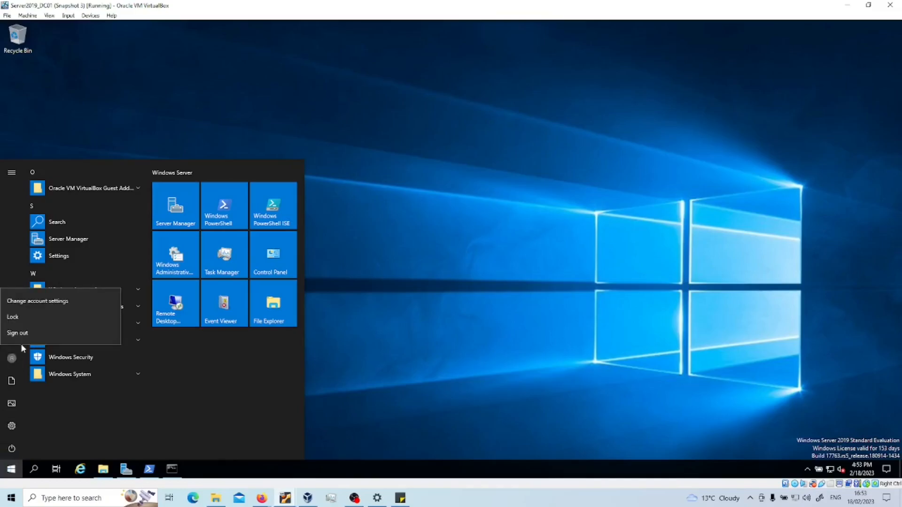
pyautogui.click(46, 335)
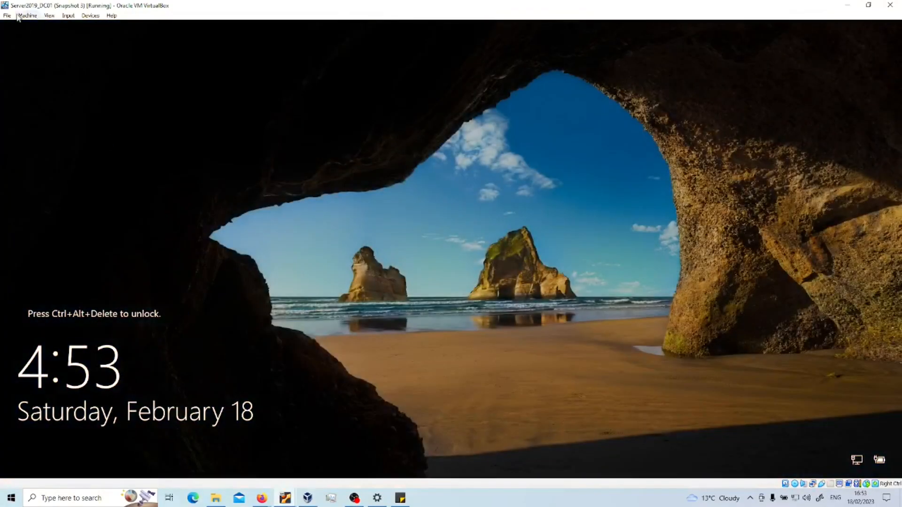
# Step: Send Ctrl+Alt+Del through the VM Input menu and sign back in with the administrator password
pyautogui.click(69, 15)
pyautogui.moveTo(94, 26)
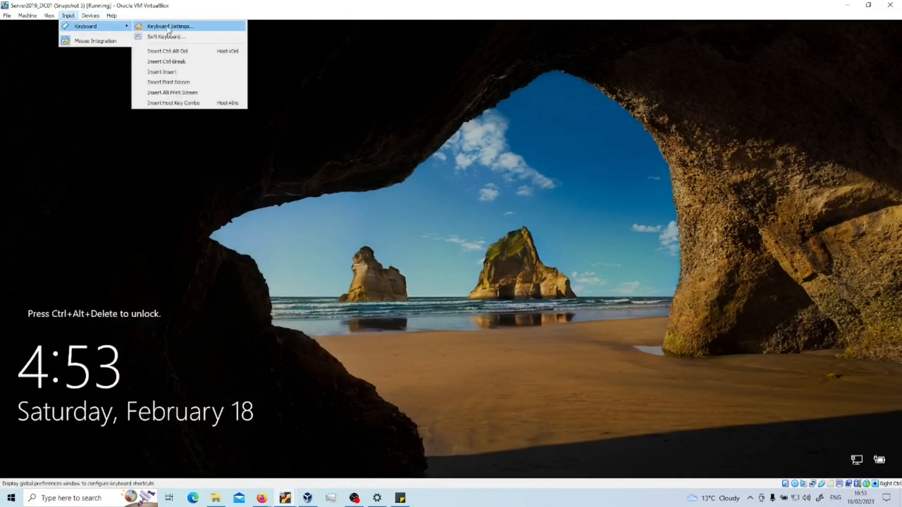
pyautogui.click(162, 50)
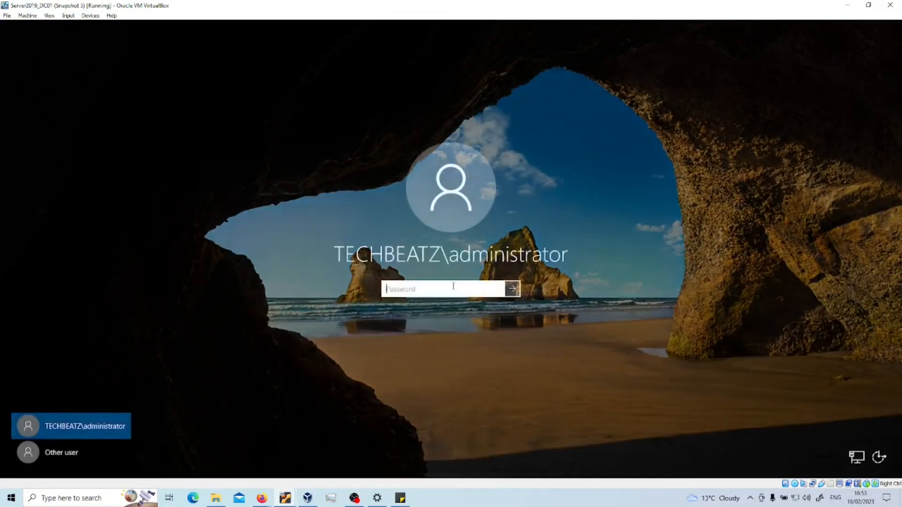
pyautogui.write('••••••••••••')
pyautogui.press('Return')
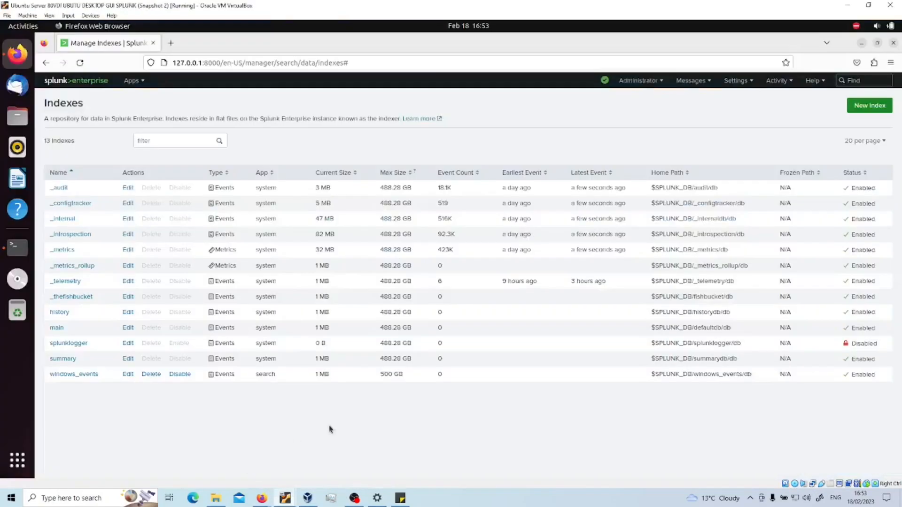
# Step: Refresh the Indexes list to confirm windows_events holds 37.1K events (6 MB), then open Search & Reporting
pyautogui.press('F5')
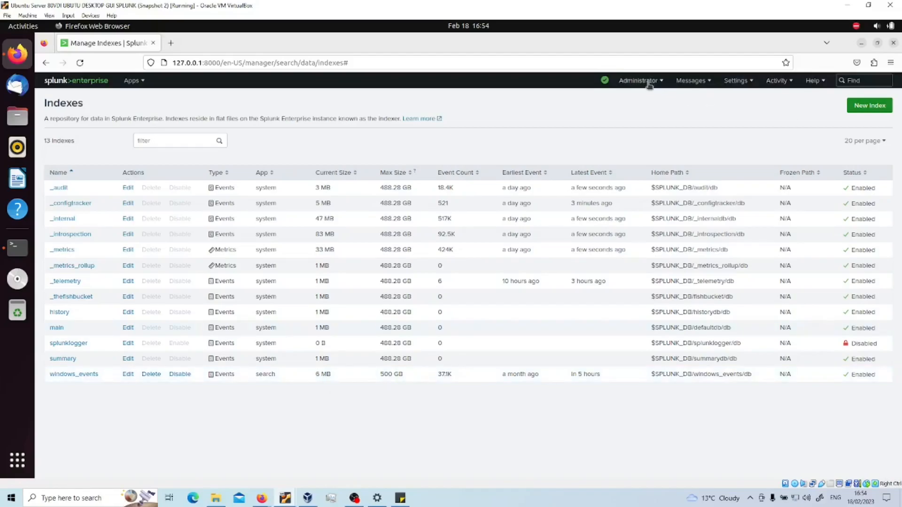
pyautogui.click(738, 81)
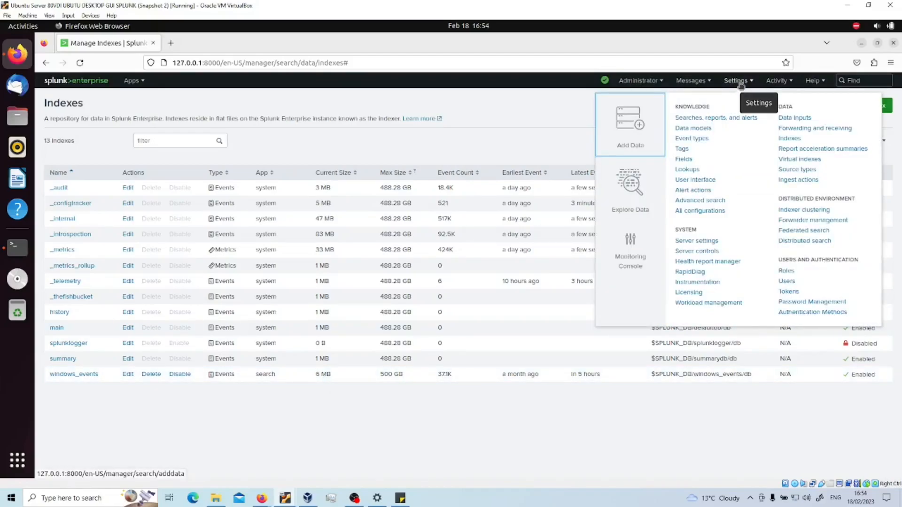
pyautogui.click(788, 139)
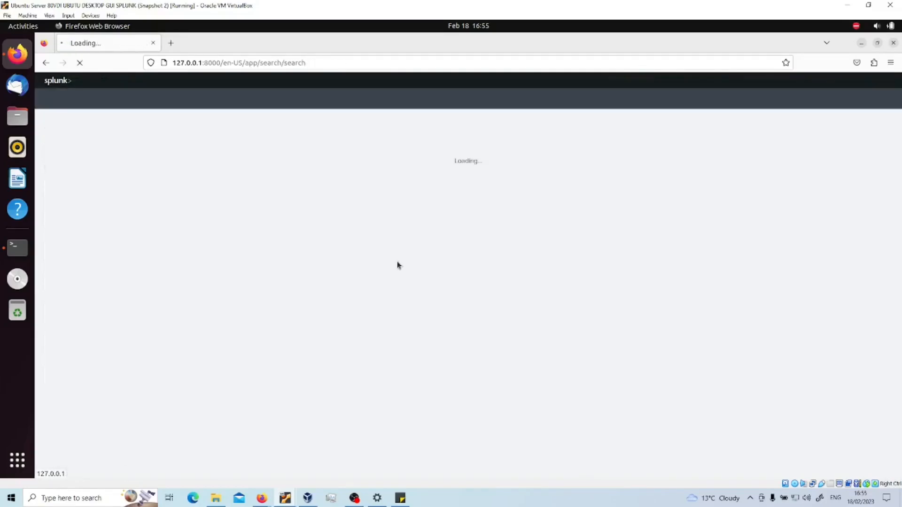
pyautogui.write('p')
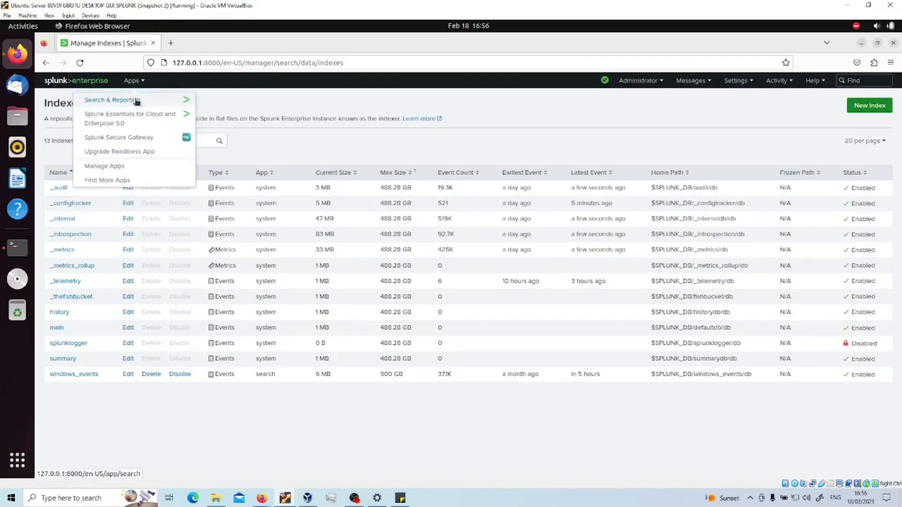
pyautogui.click(137, 100)
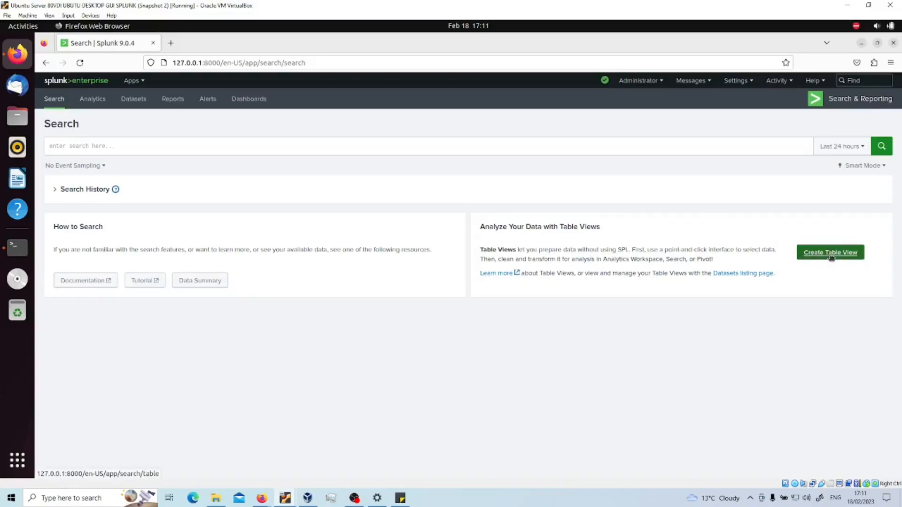
# Step: Create a table view from windows_events' WinEventLog:Security sourcetype and review the 50 previewed events
pyautogui.click(830, 257)
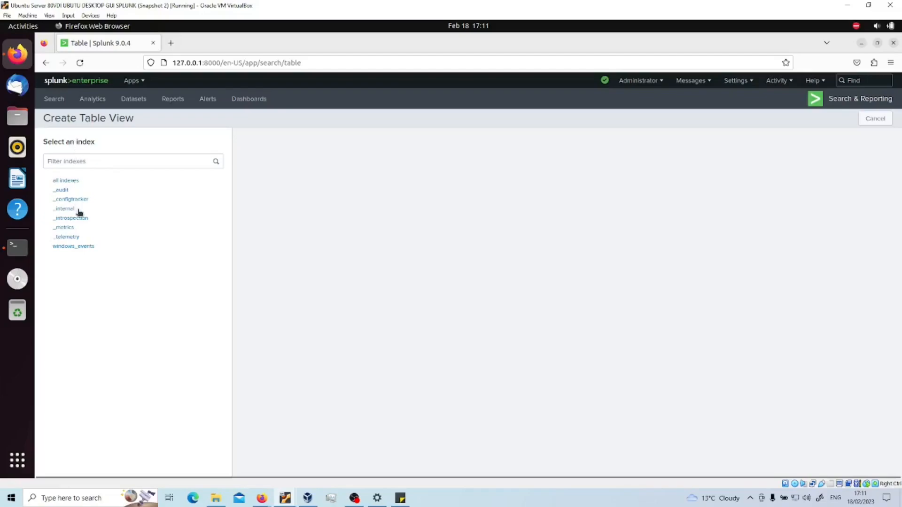
pyautogui.click(81, 249)
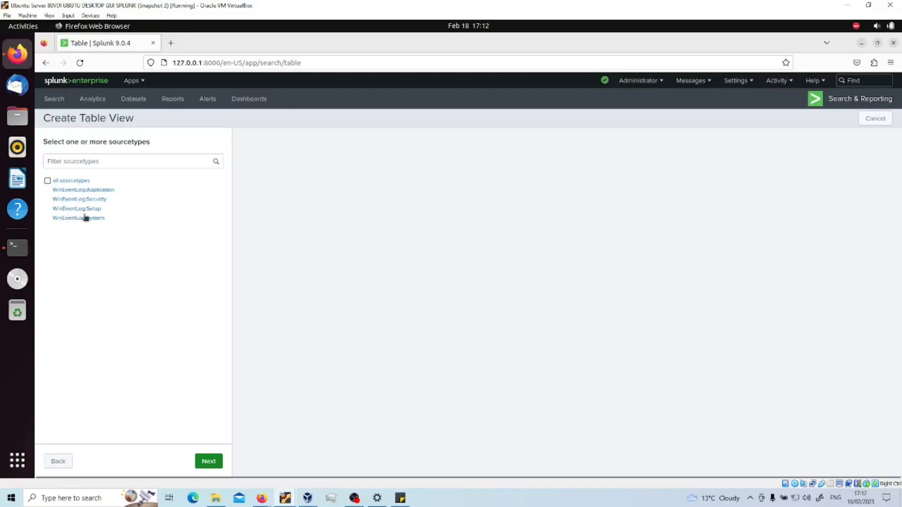
pyautogui.click(84, 201)
pyautogui.click(208, 462)
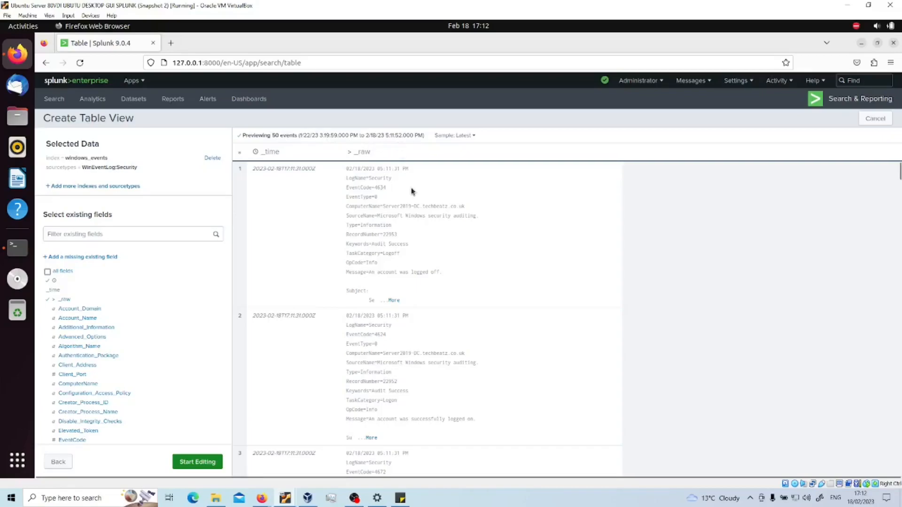
pyautogui.scroll(-3, 420, 322)
pyautogui.scroll(-5, 419, 324)
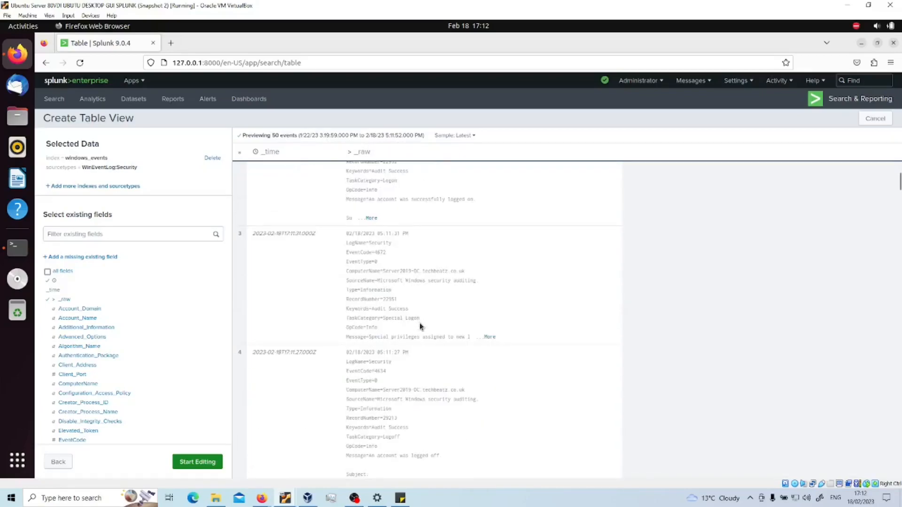
pyautogui.scroll(-1, 419, 323)
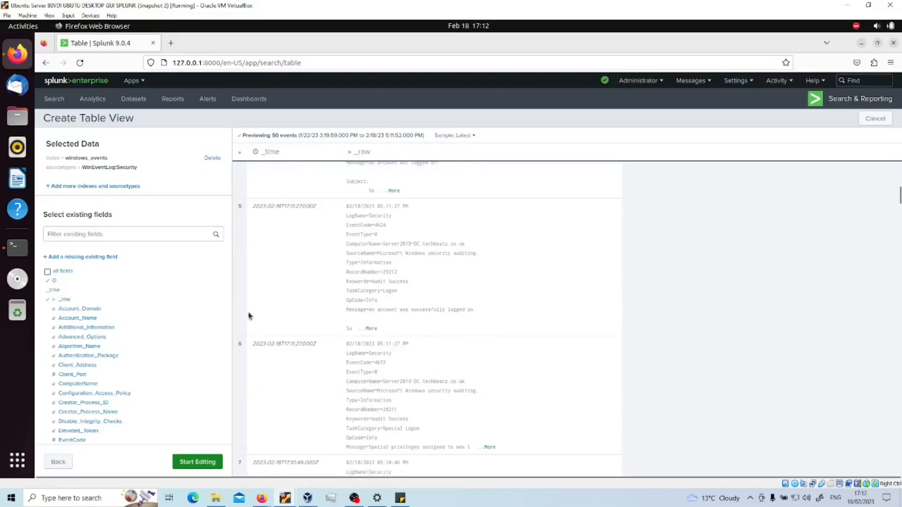
pyautogui.moveTo(124, 324)
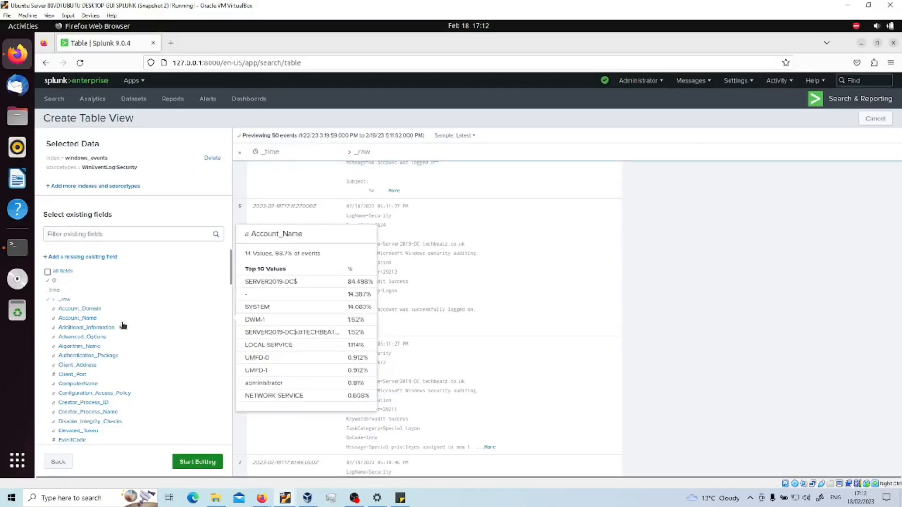